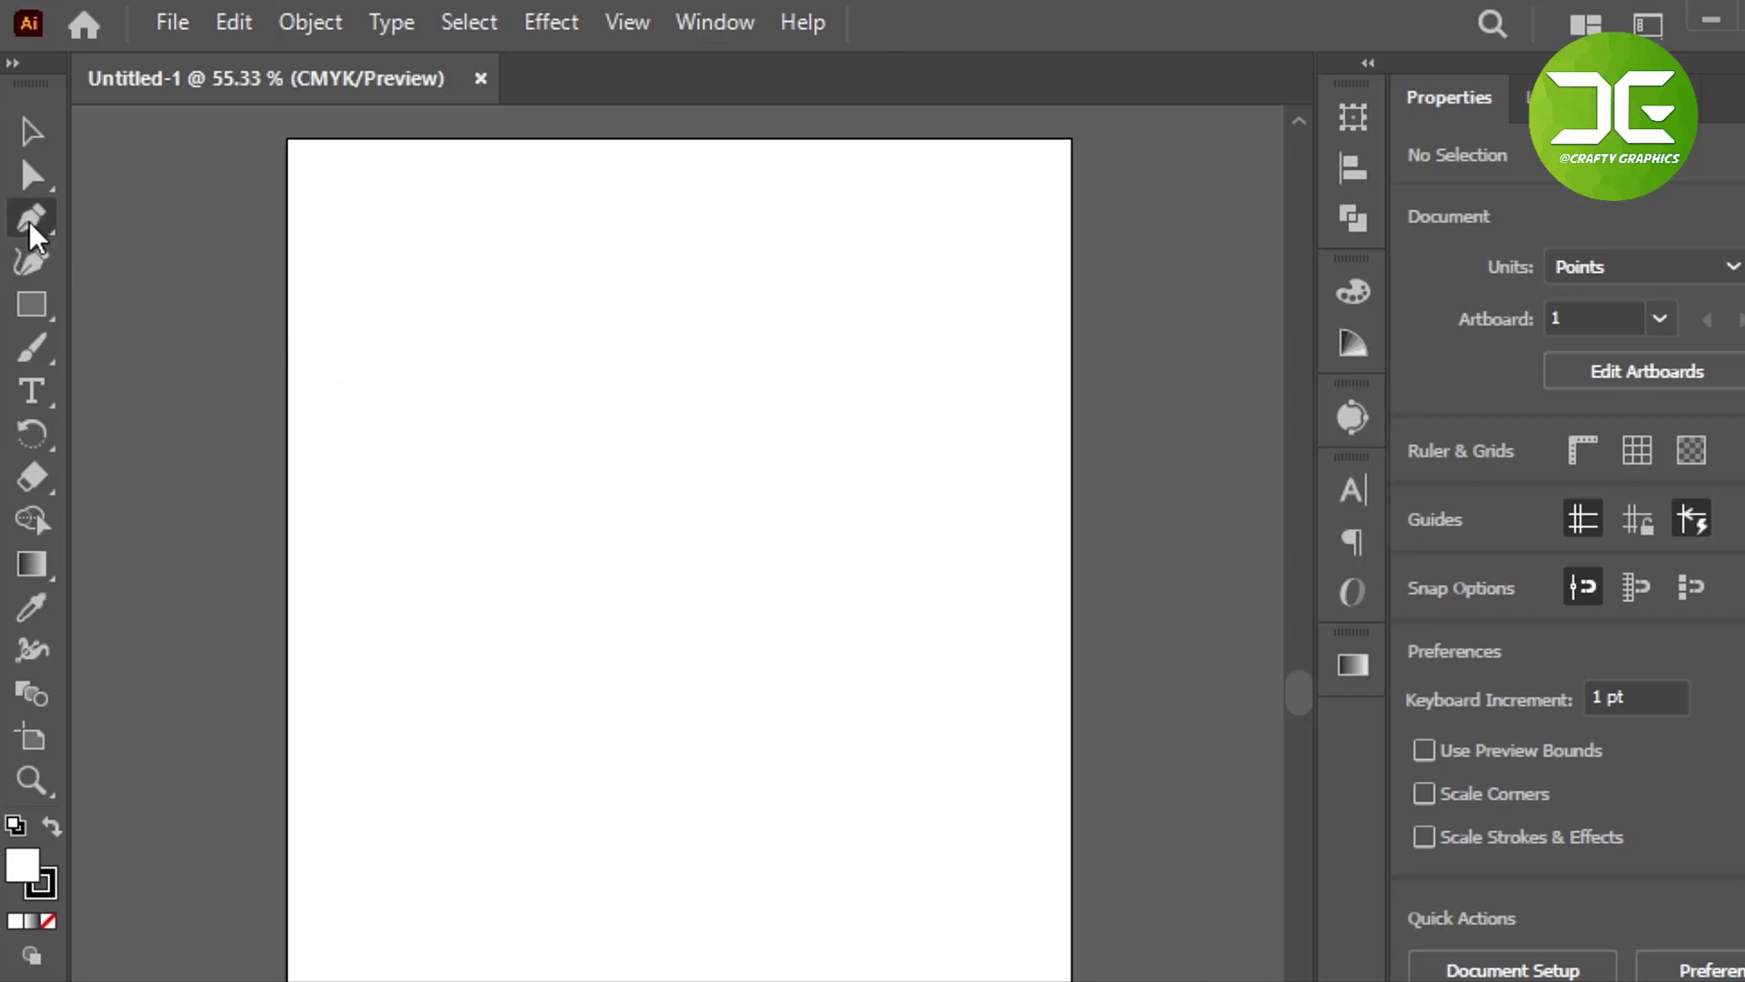
- Draw a straight horizontal line about 356 pt long across the upper artboard with the Pen tool, and undo it
{"action": "left_click", "coordinate": [29, 221]}
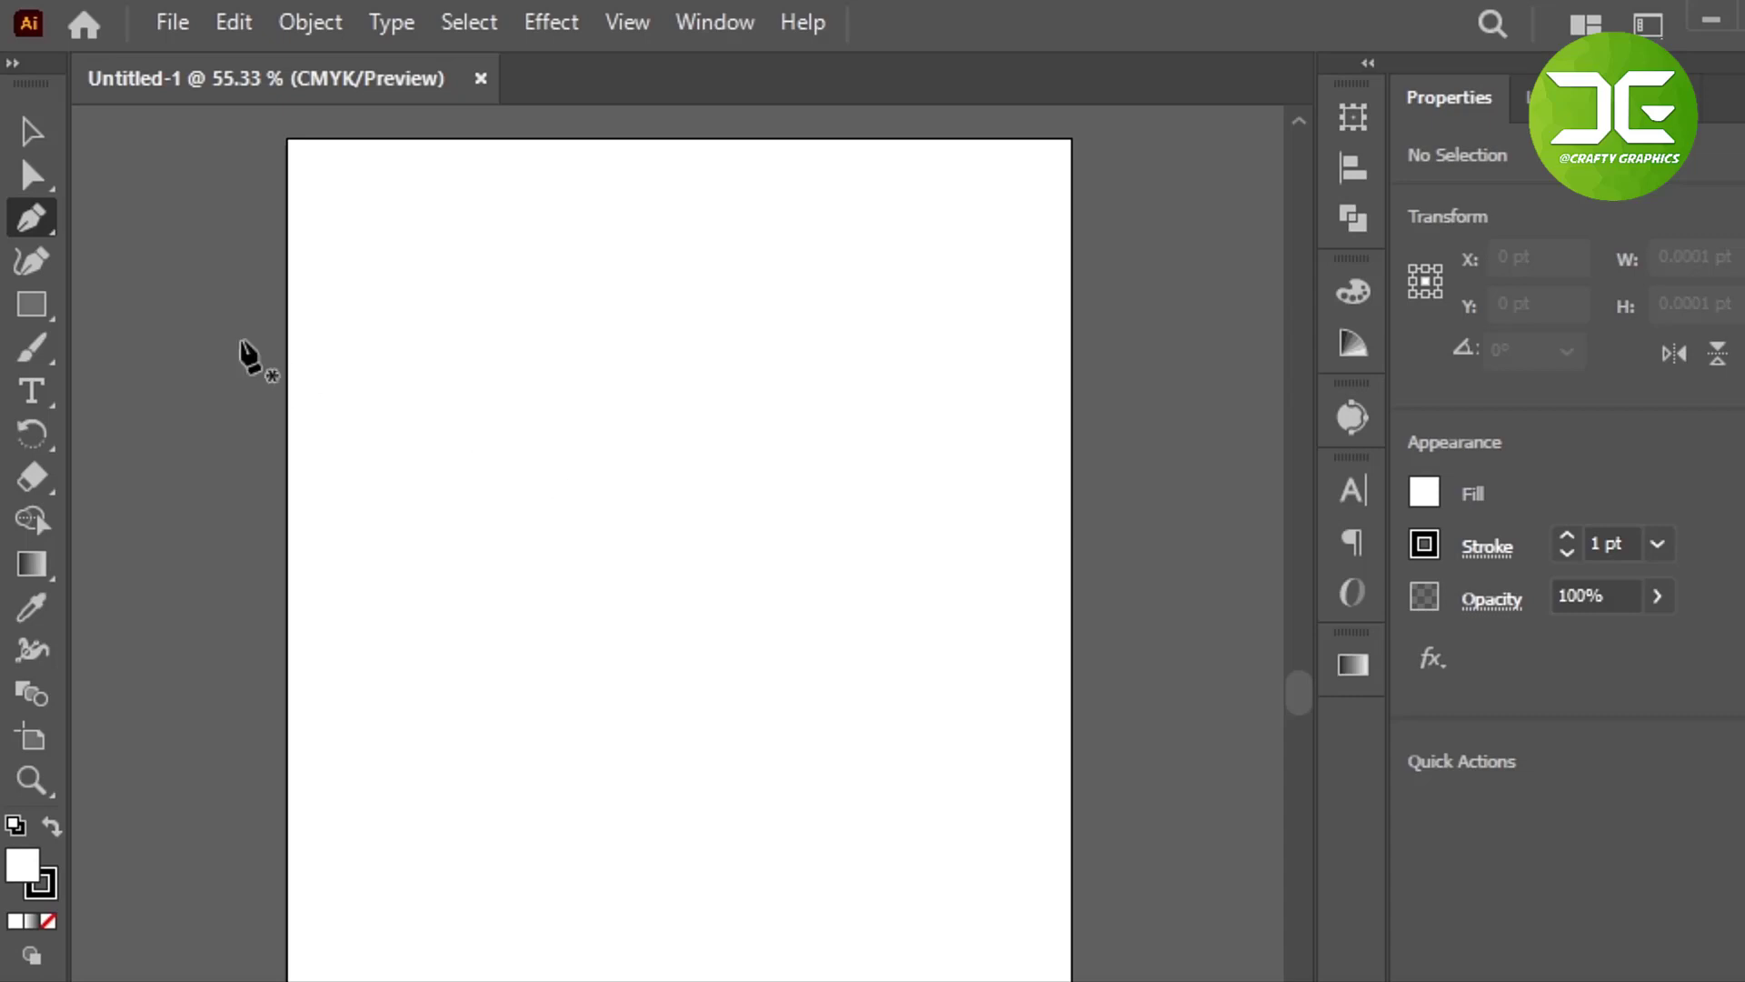
{"action": "left_click", "coordinate": [33, 131]}
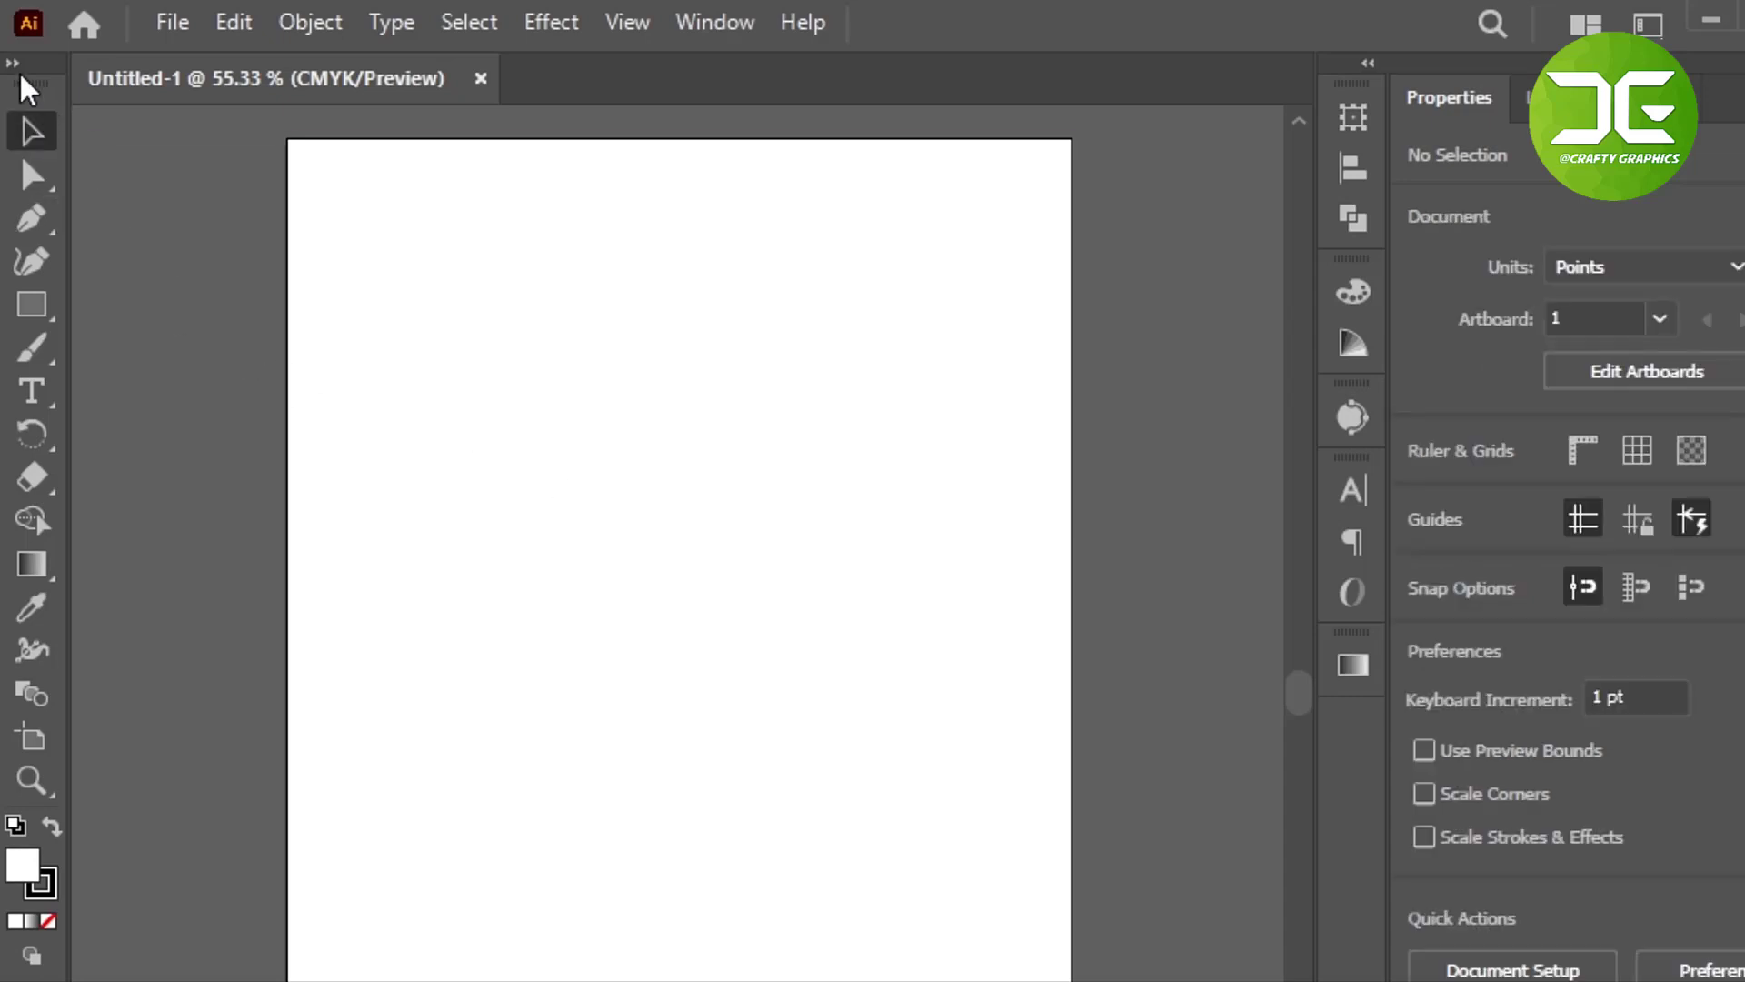
{"action": "key", "text": "p"}
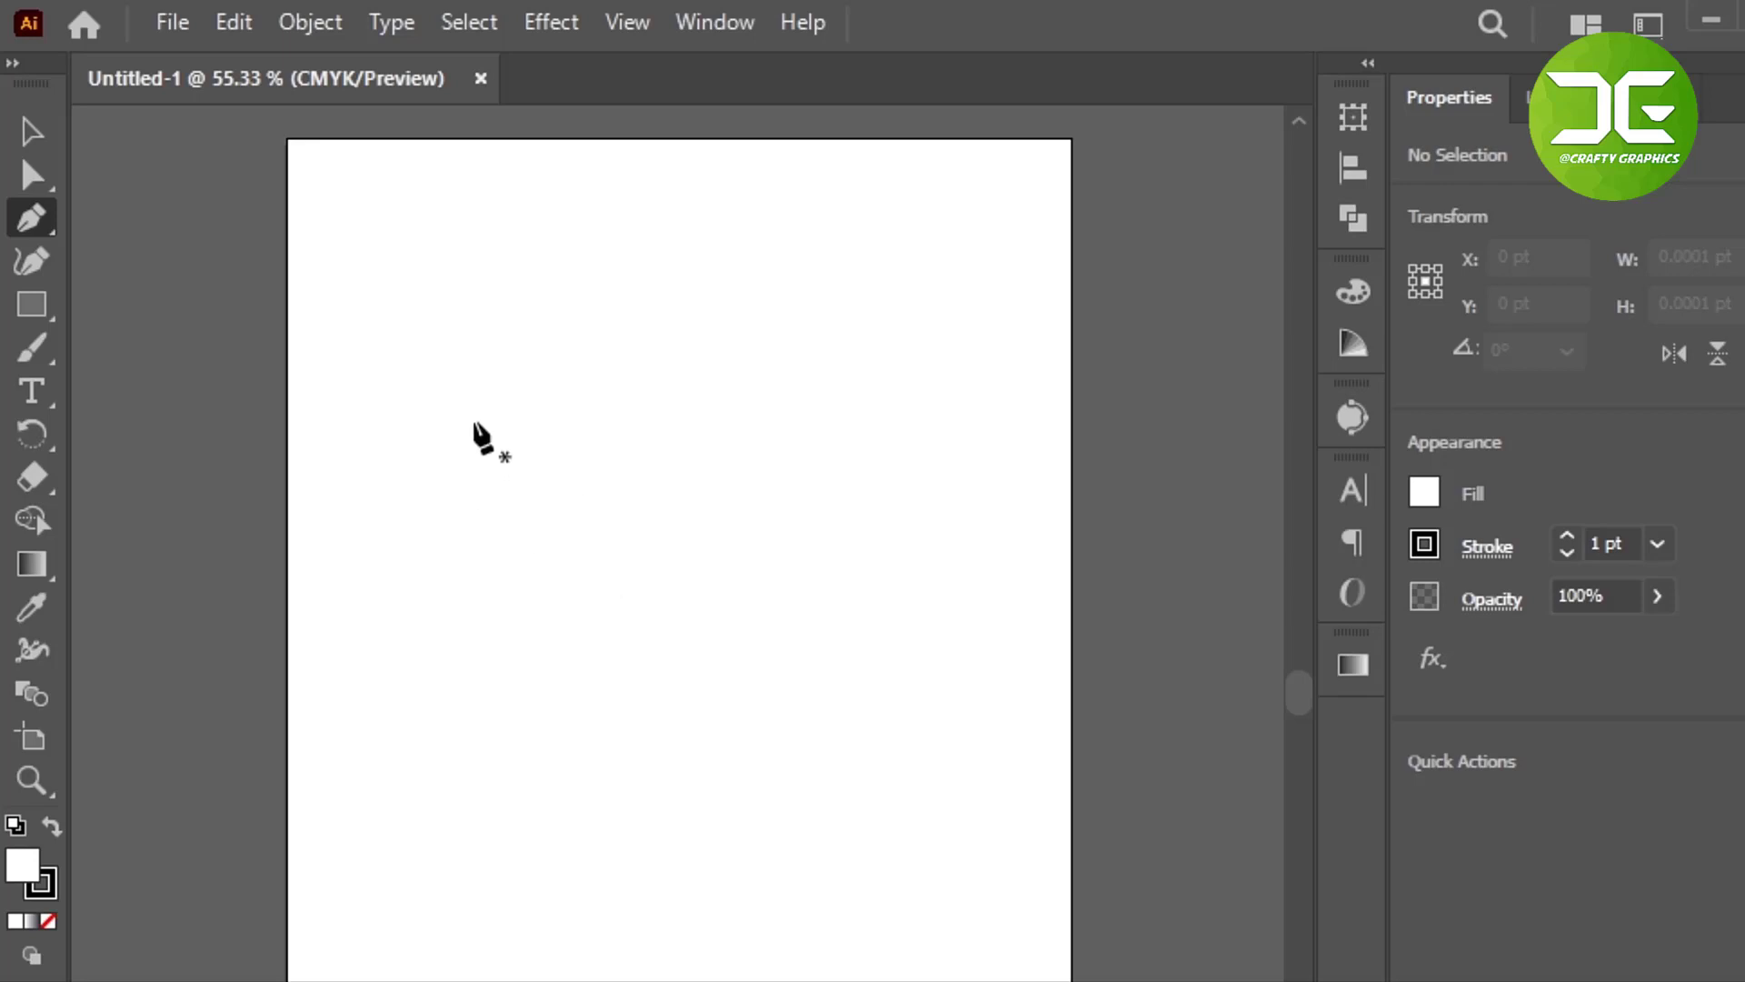
{"action": "left_click", "coordinate": [423, 310]}
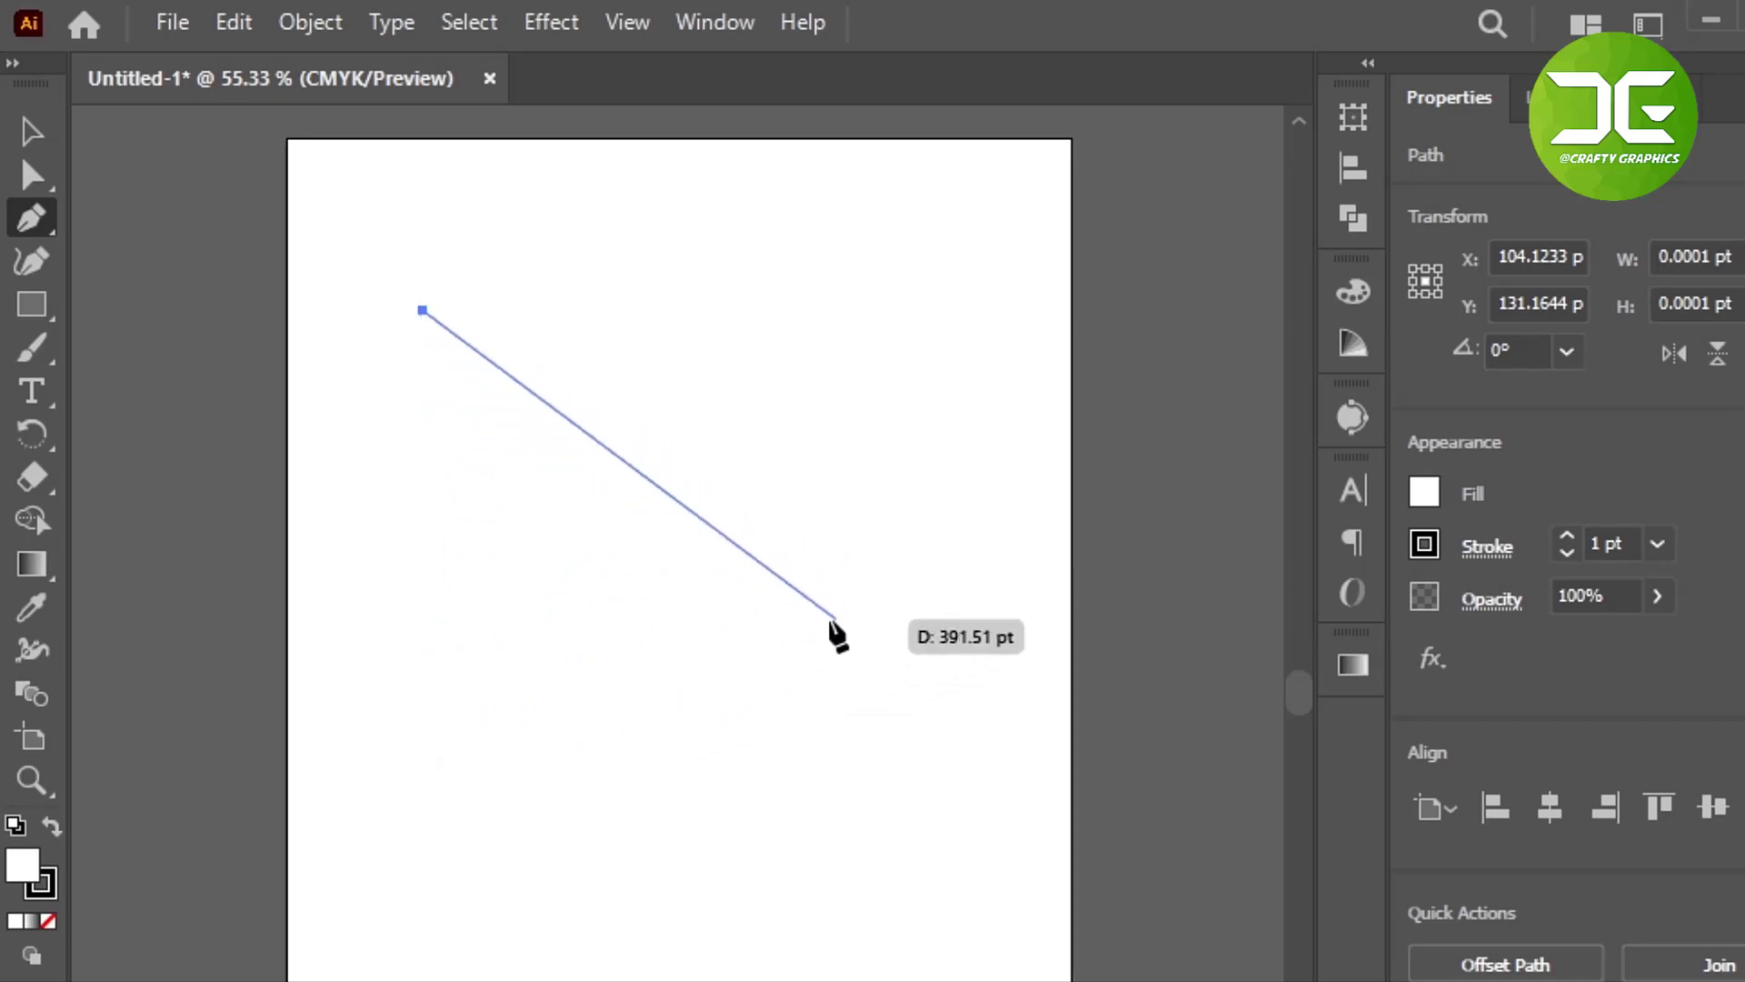
{"action": "left_click", "coordinate": [892, 311]}
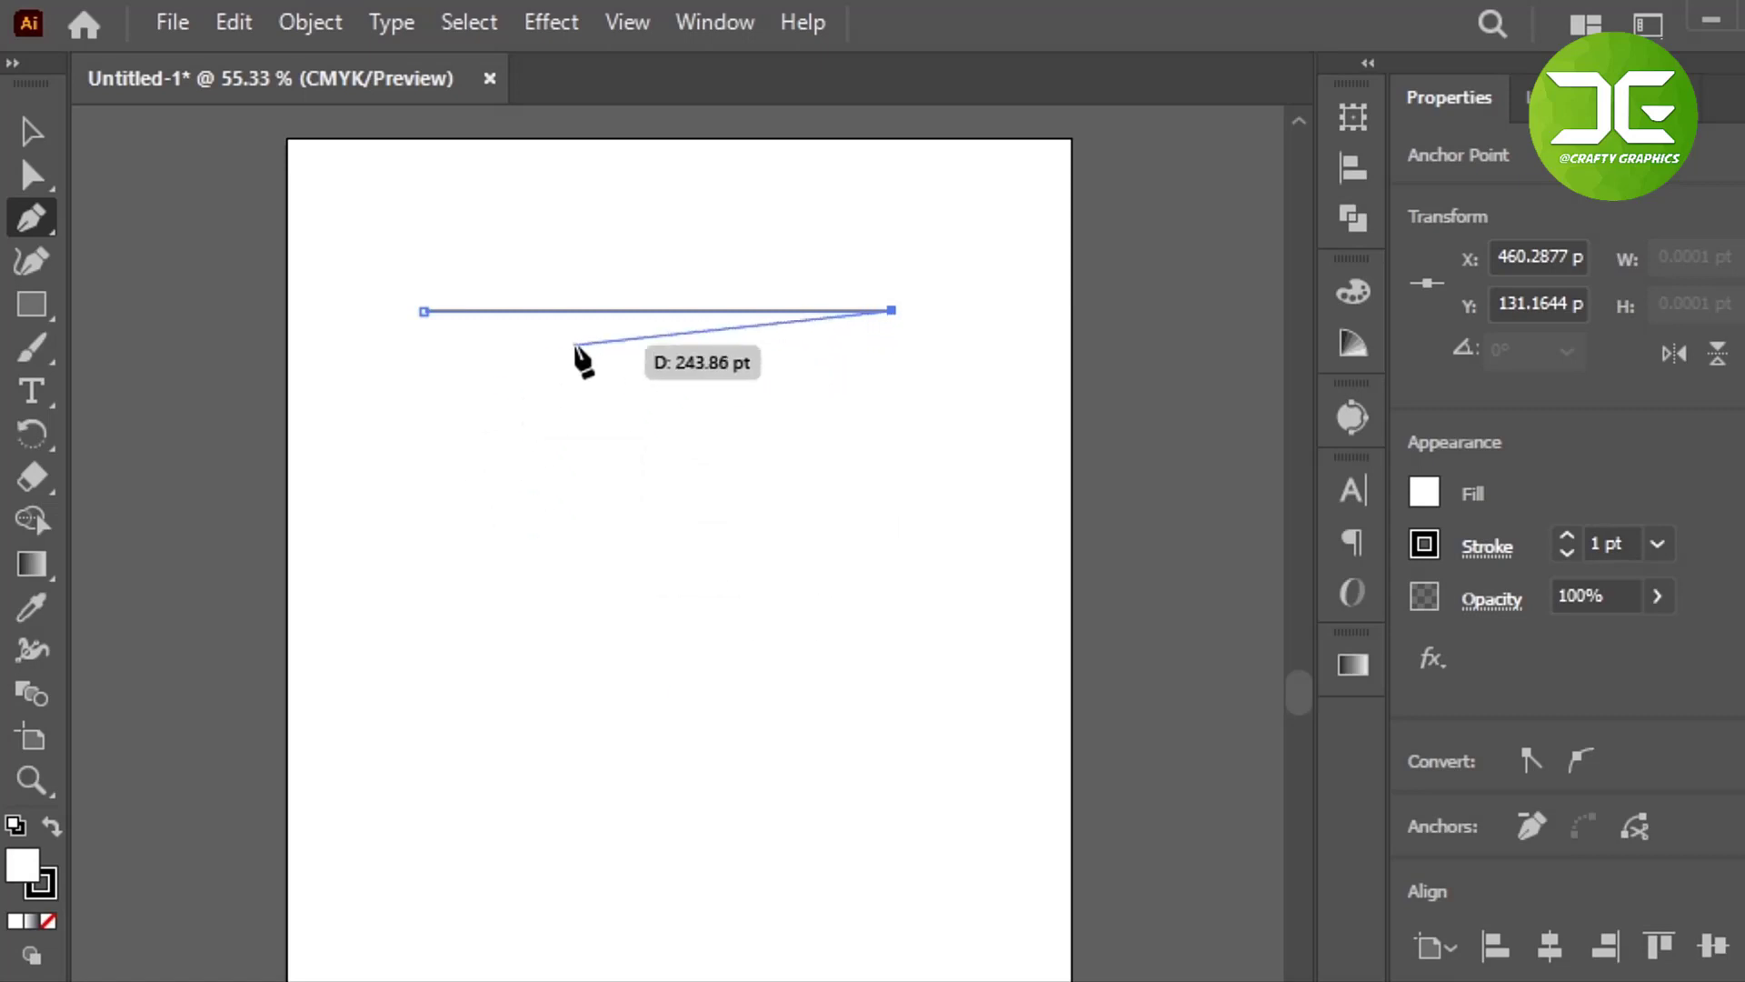
{"action": "left_click", "coordinate": [28, 136]}
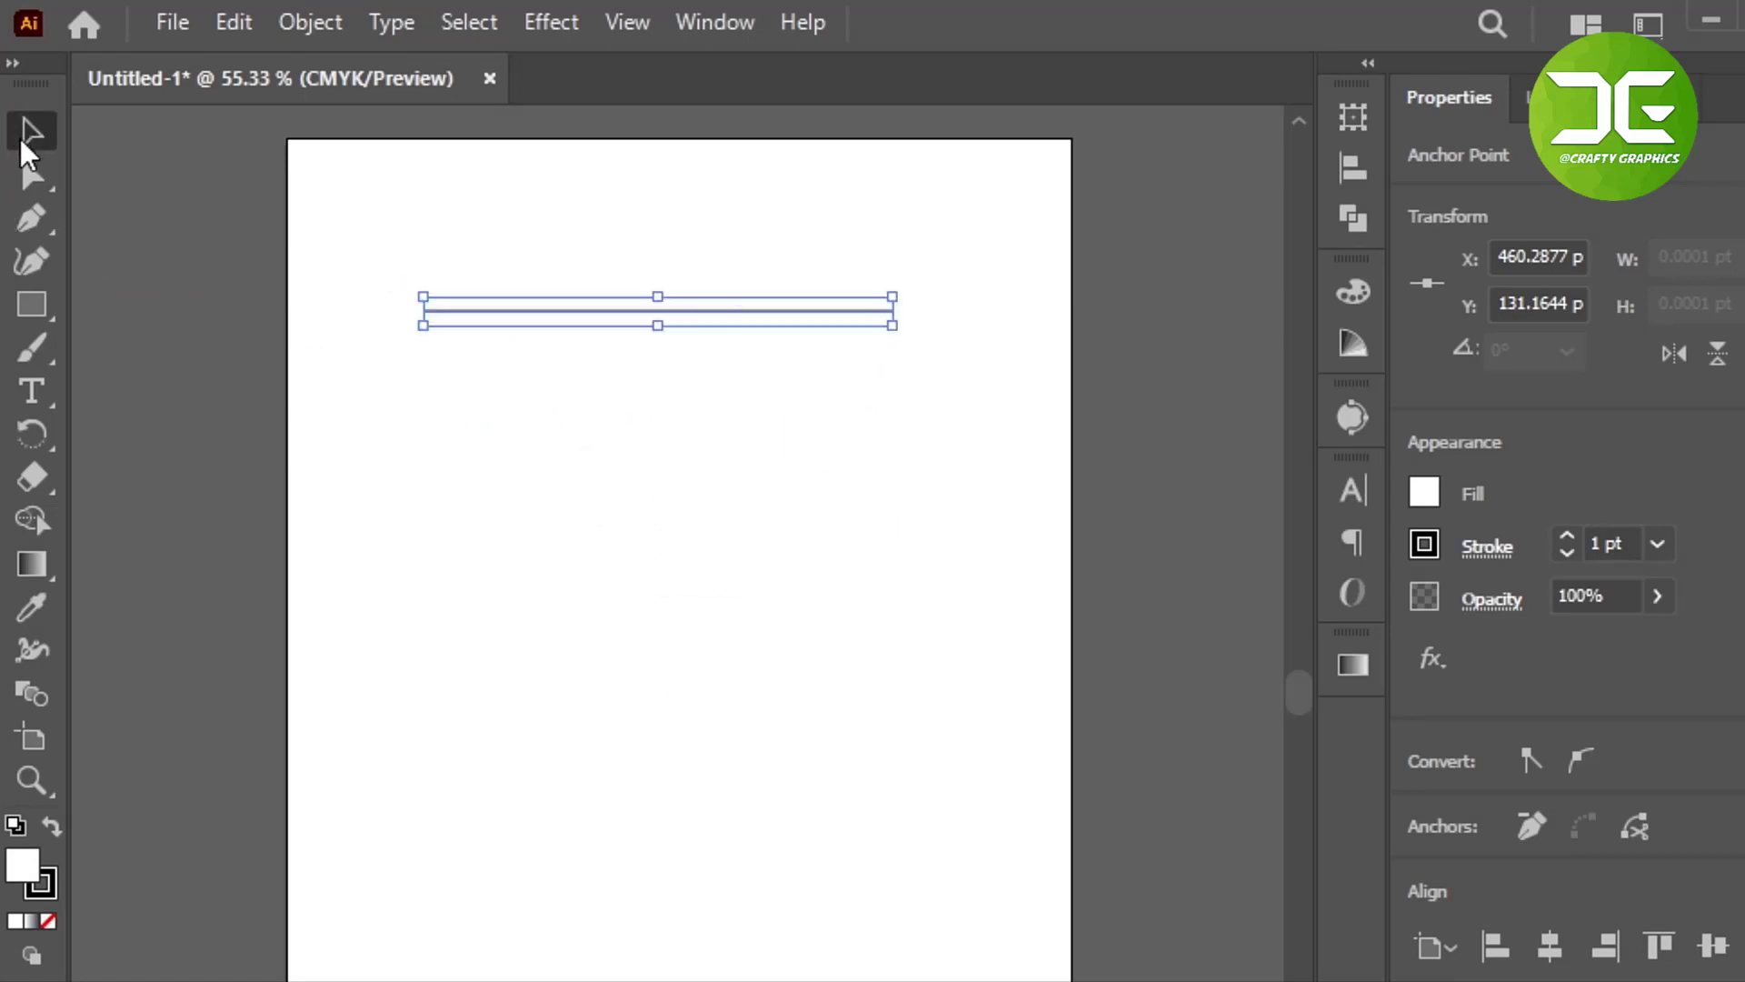
{"action": "left_click", "coordinate": [655, 423]}
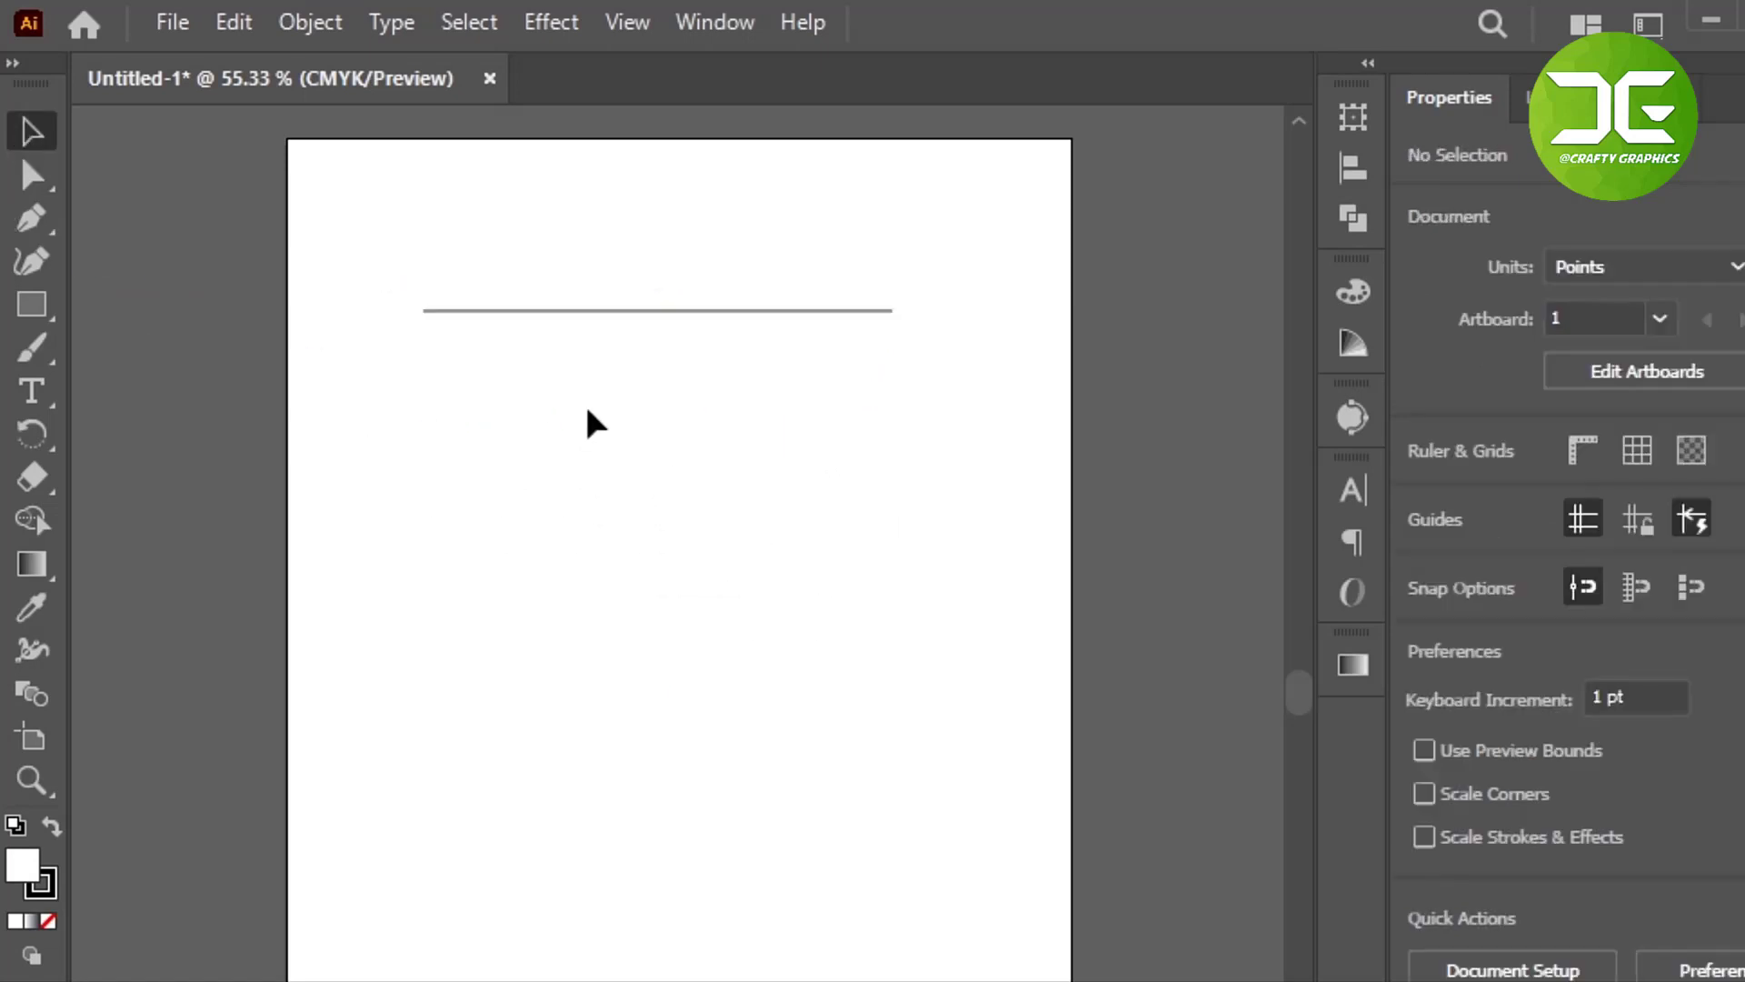
{"action": "left_click", "coordinate": [561, 311]}
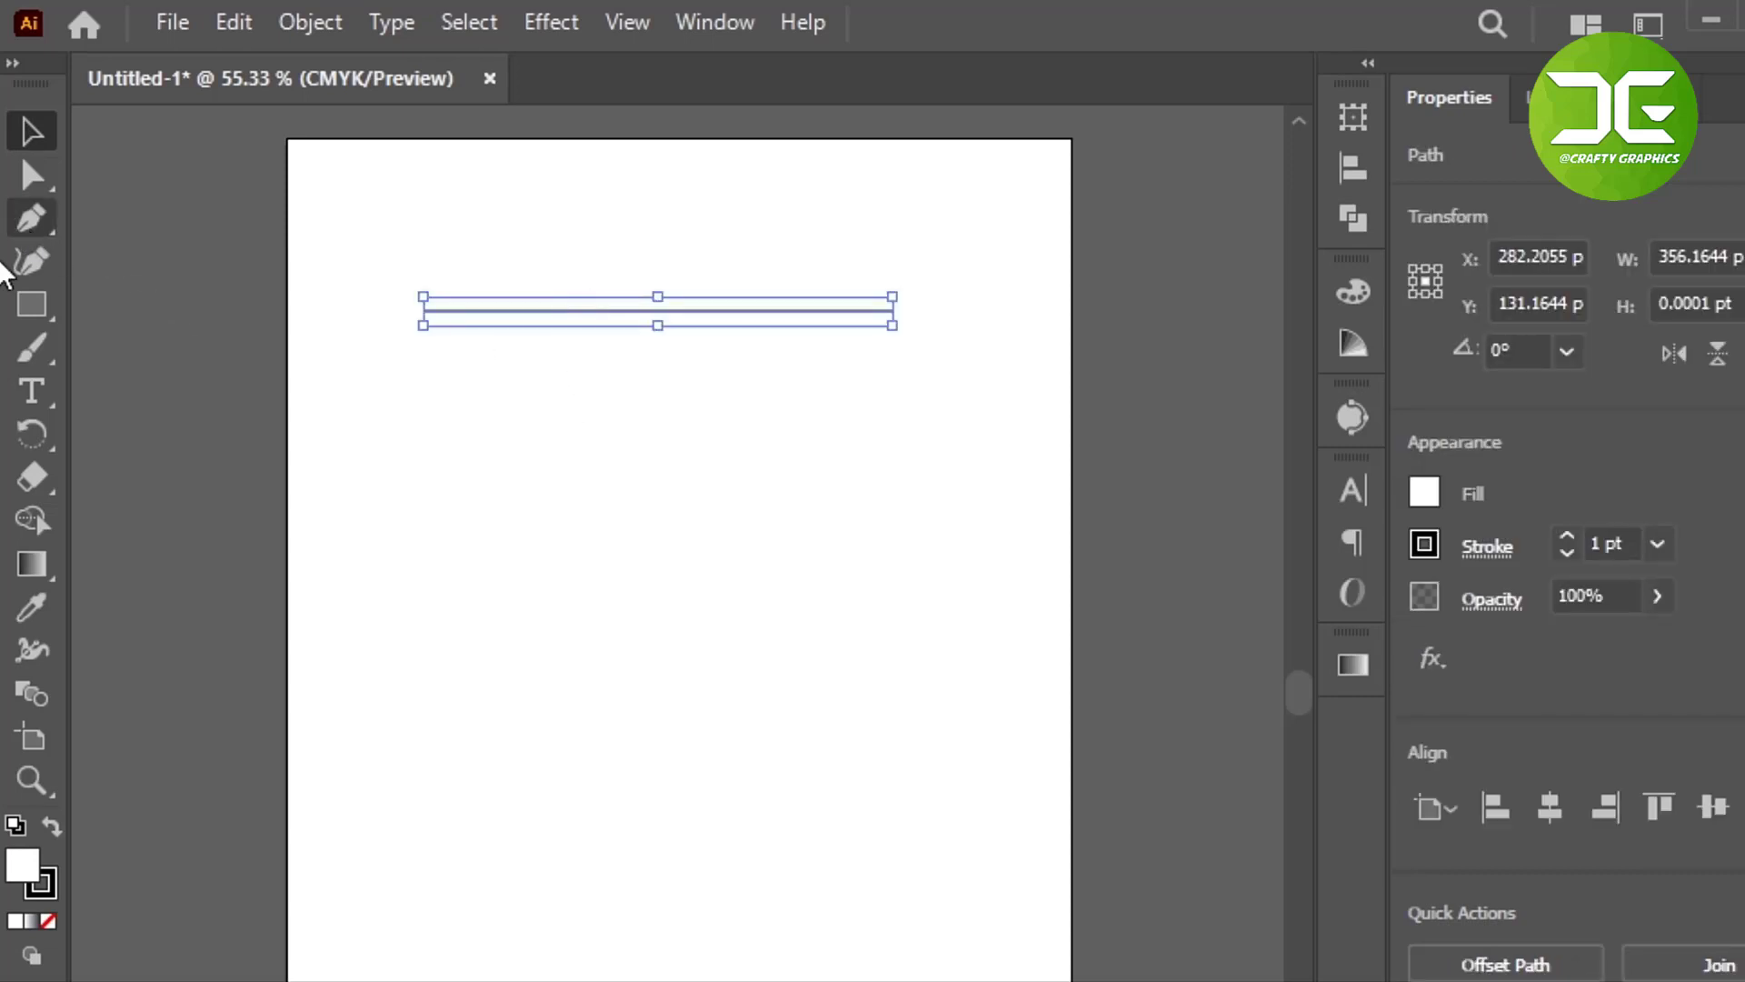
{"action": "key", "text": "ctrl+z"}
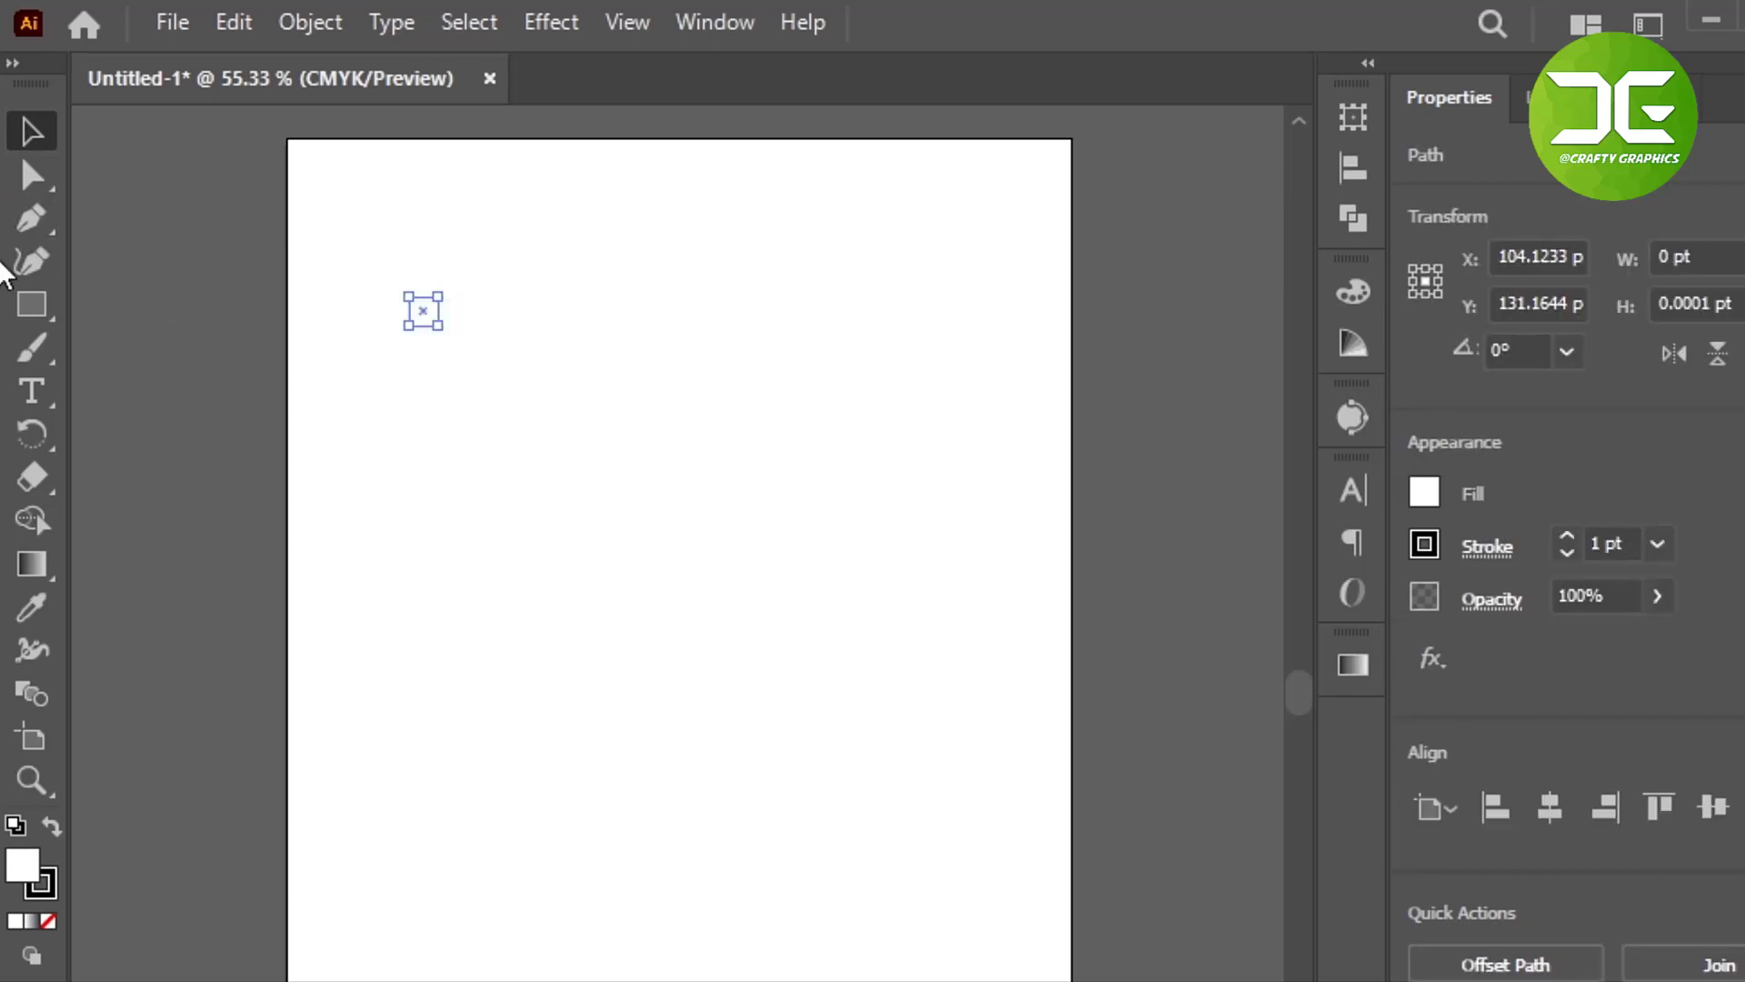
{"action": "key", "text": "ctrl+z"}
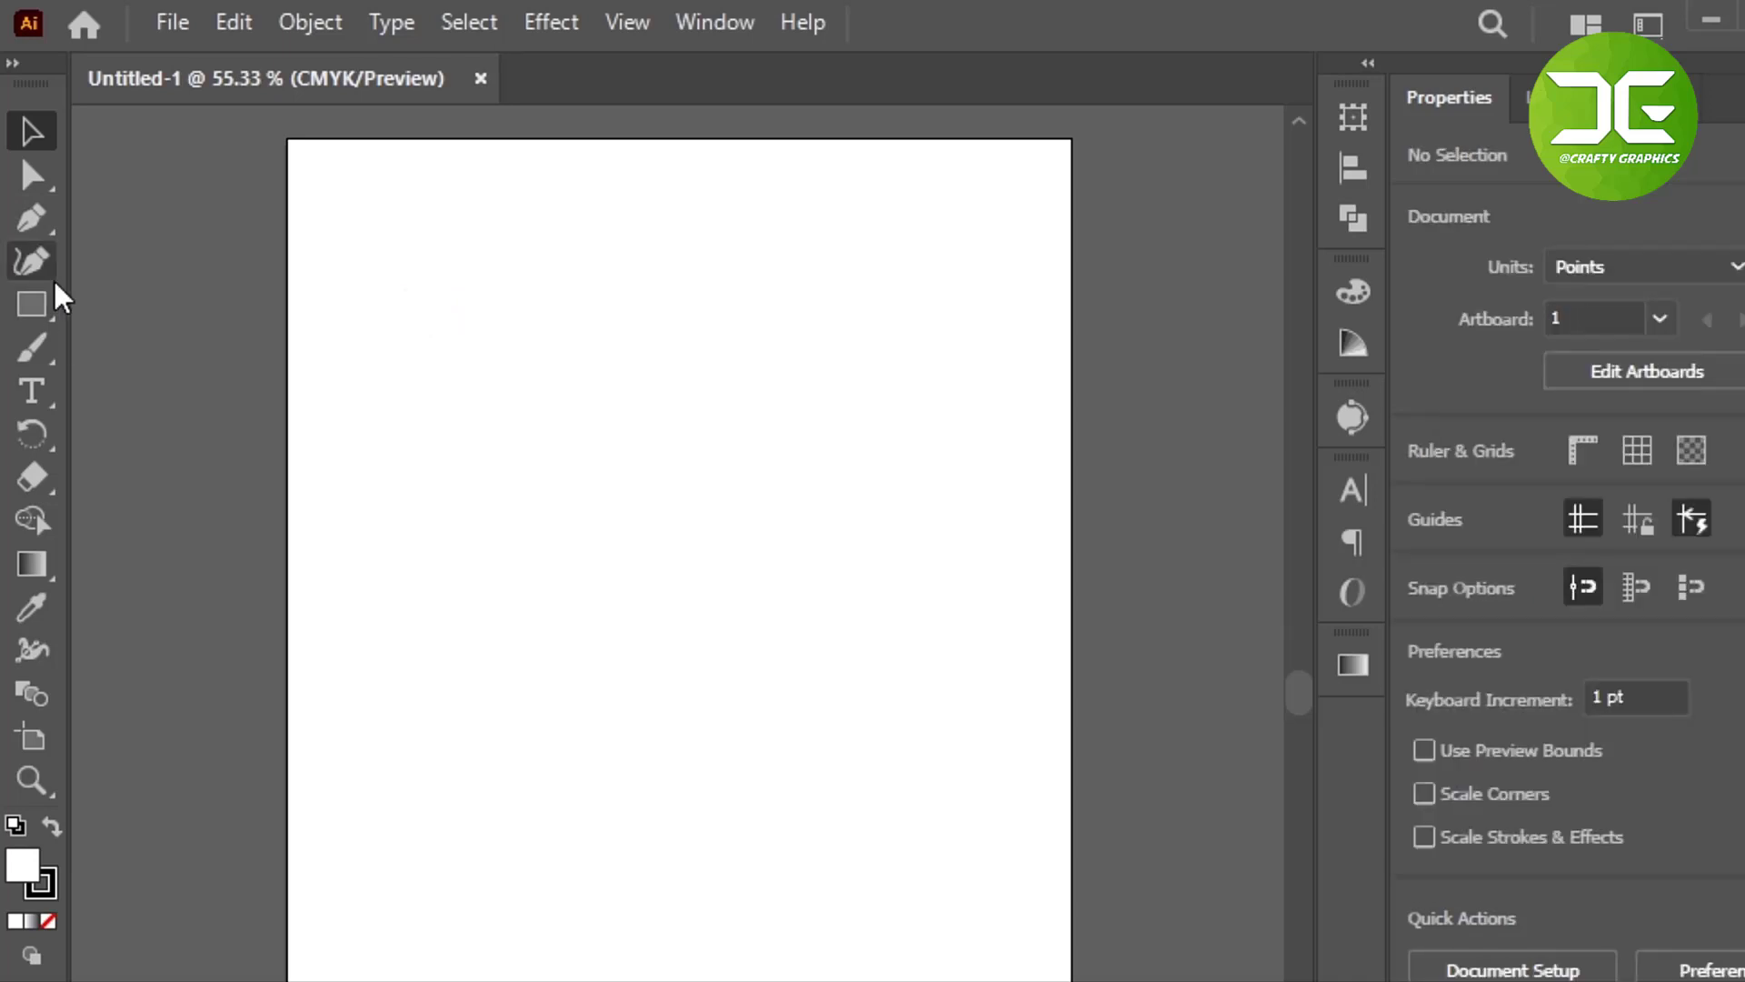
- Draw a pen path with a nearly horizontal straight segment, followed by an outward-bulging curve ending about 225 pt below its right end
{"action": "key", "text": "p"}
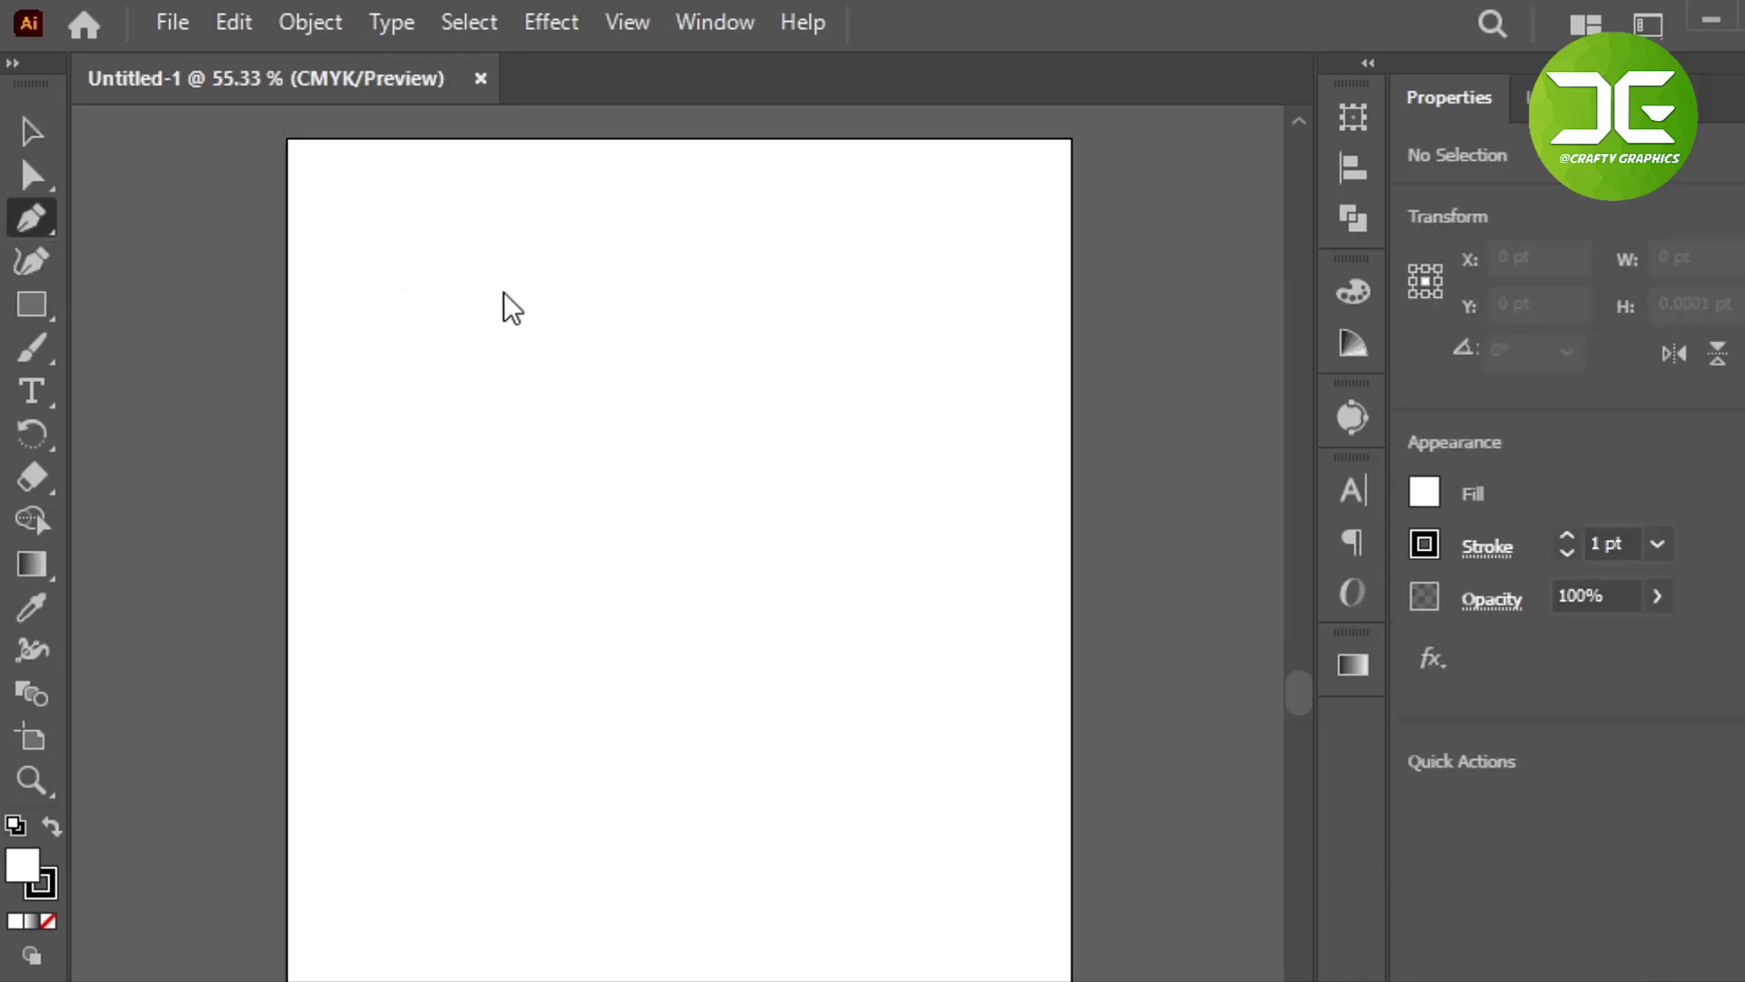
{"action": "left_click", "coordinate": [434, 330]}
{"action": "left_click", "coordinate": [874, 356]}
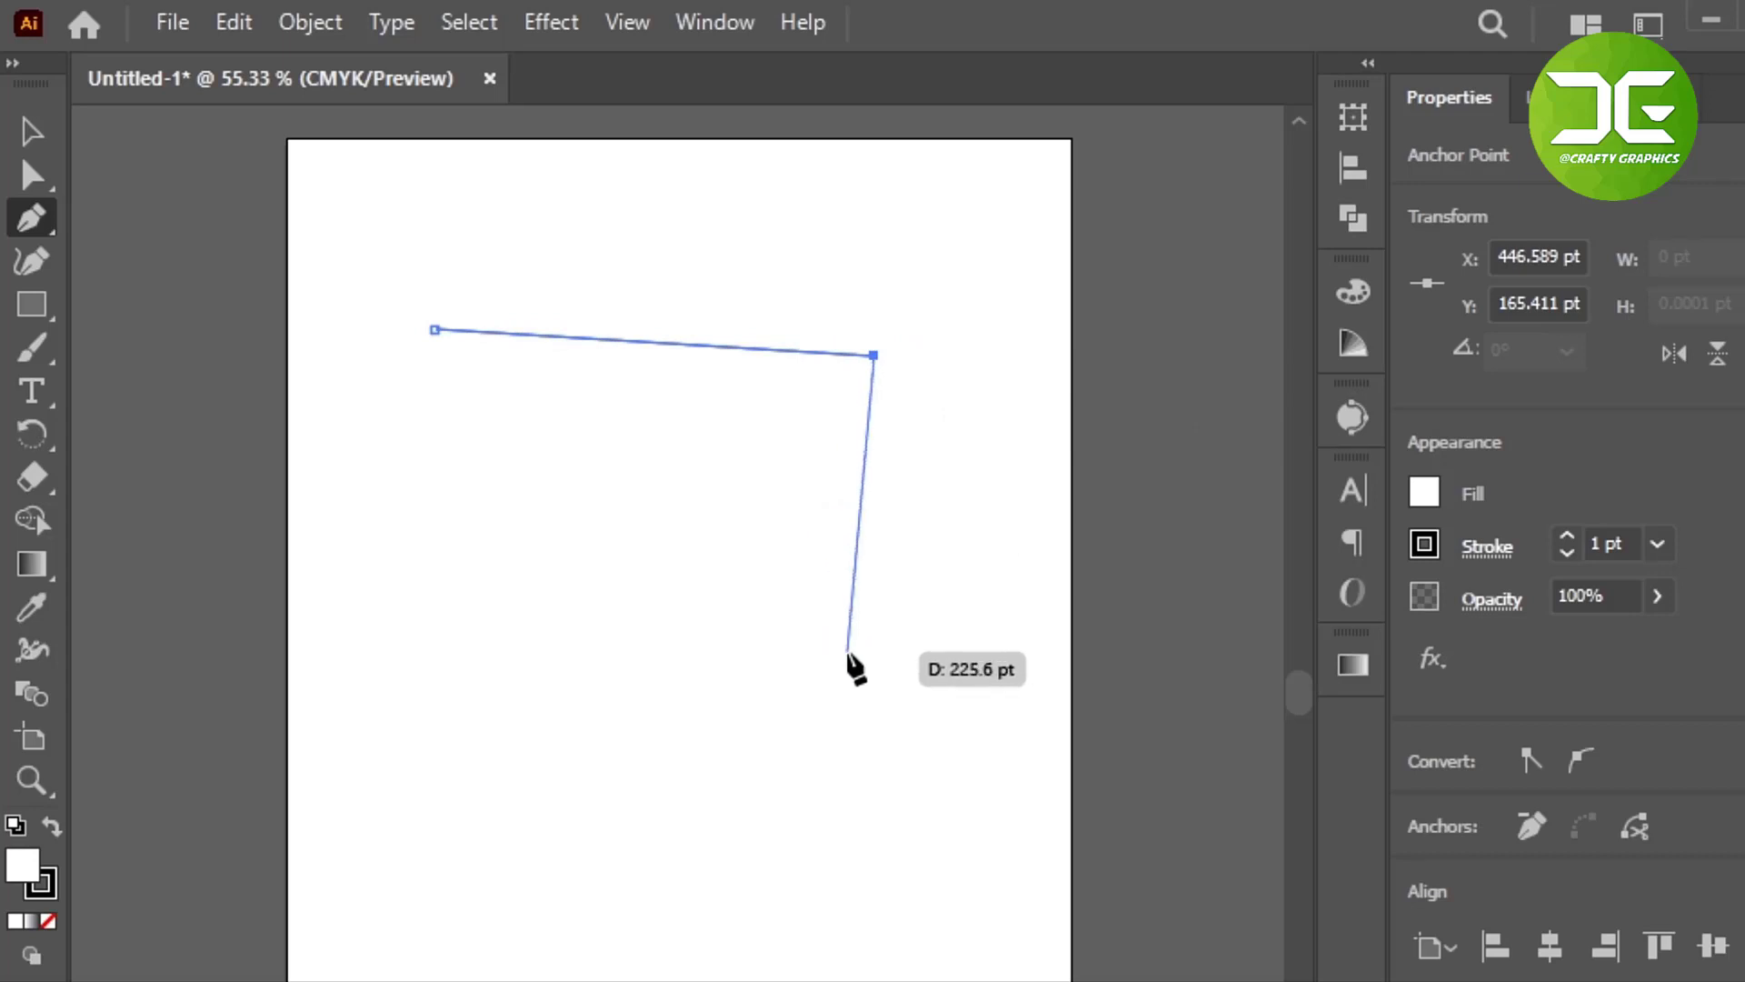
{"action": "left_click_drag", "start_coordinate": [847, 654], "coordinate": [654, 790]}
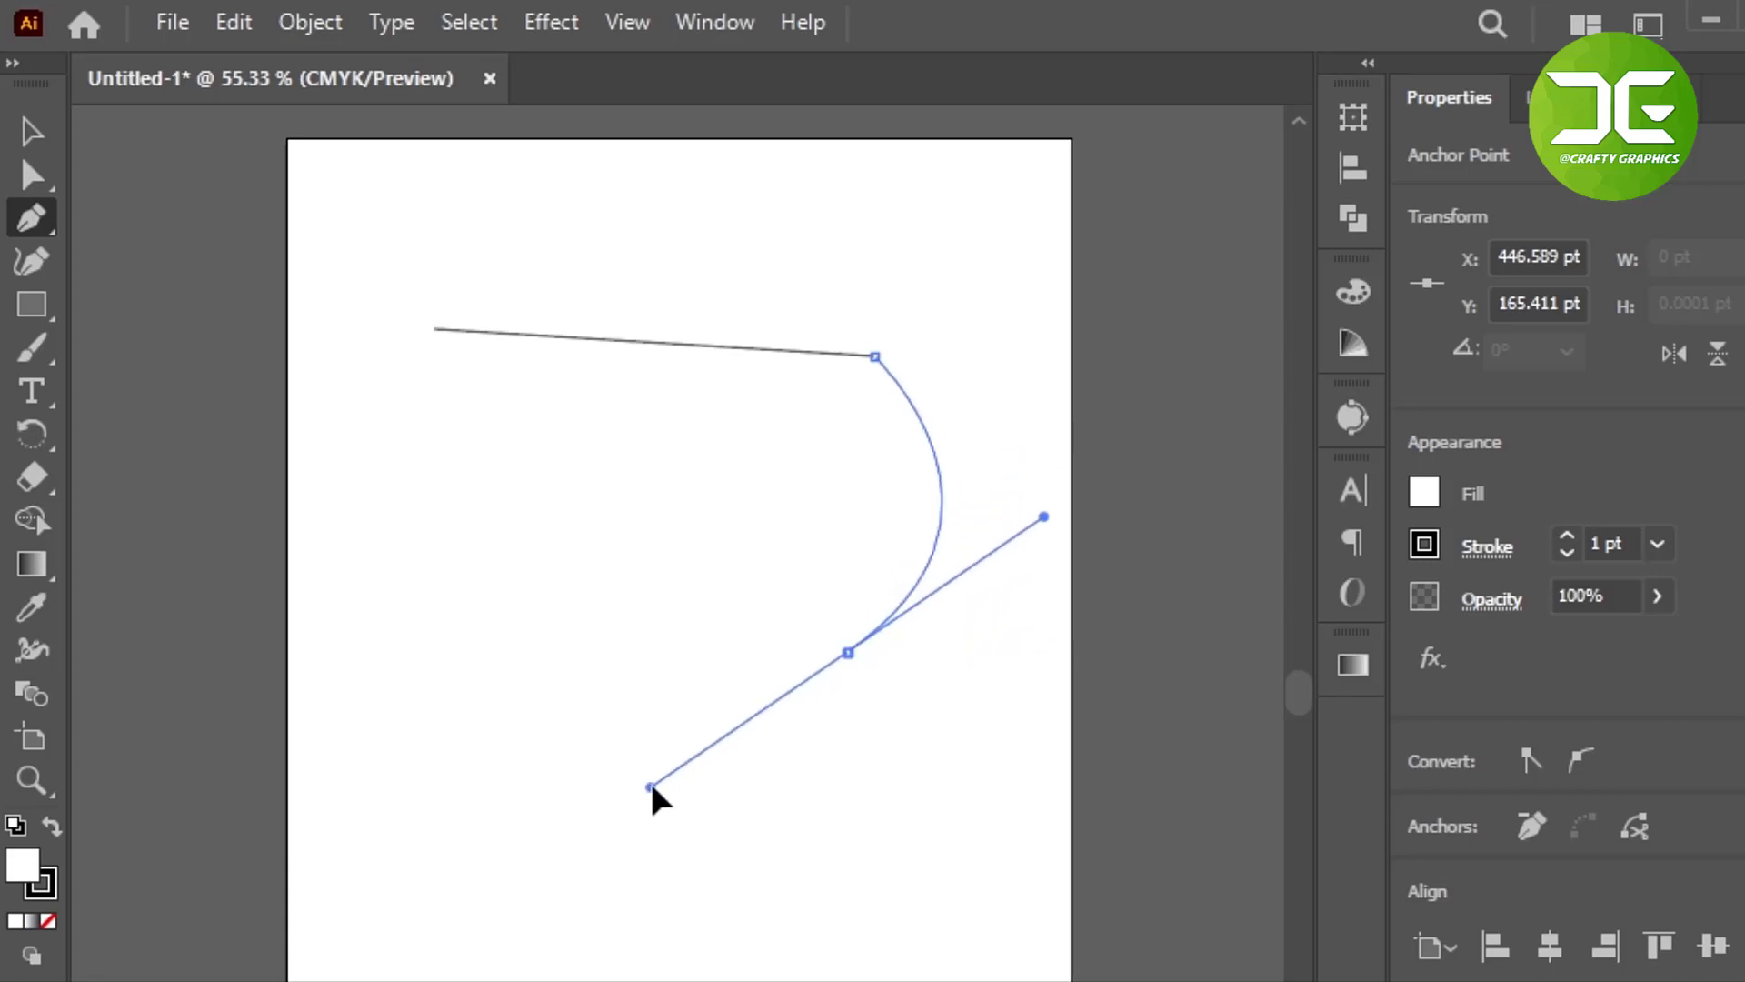
{"action": "left_click_drag", "start_coordinate": [651, 787], "coordinate": [627, 819]}
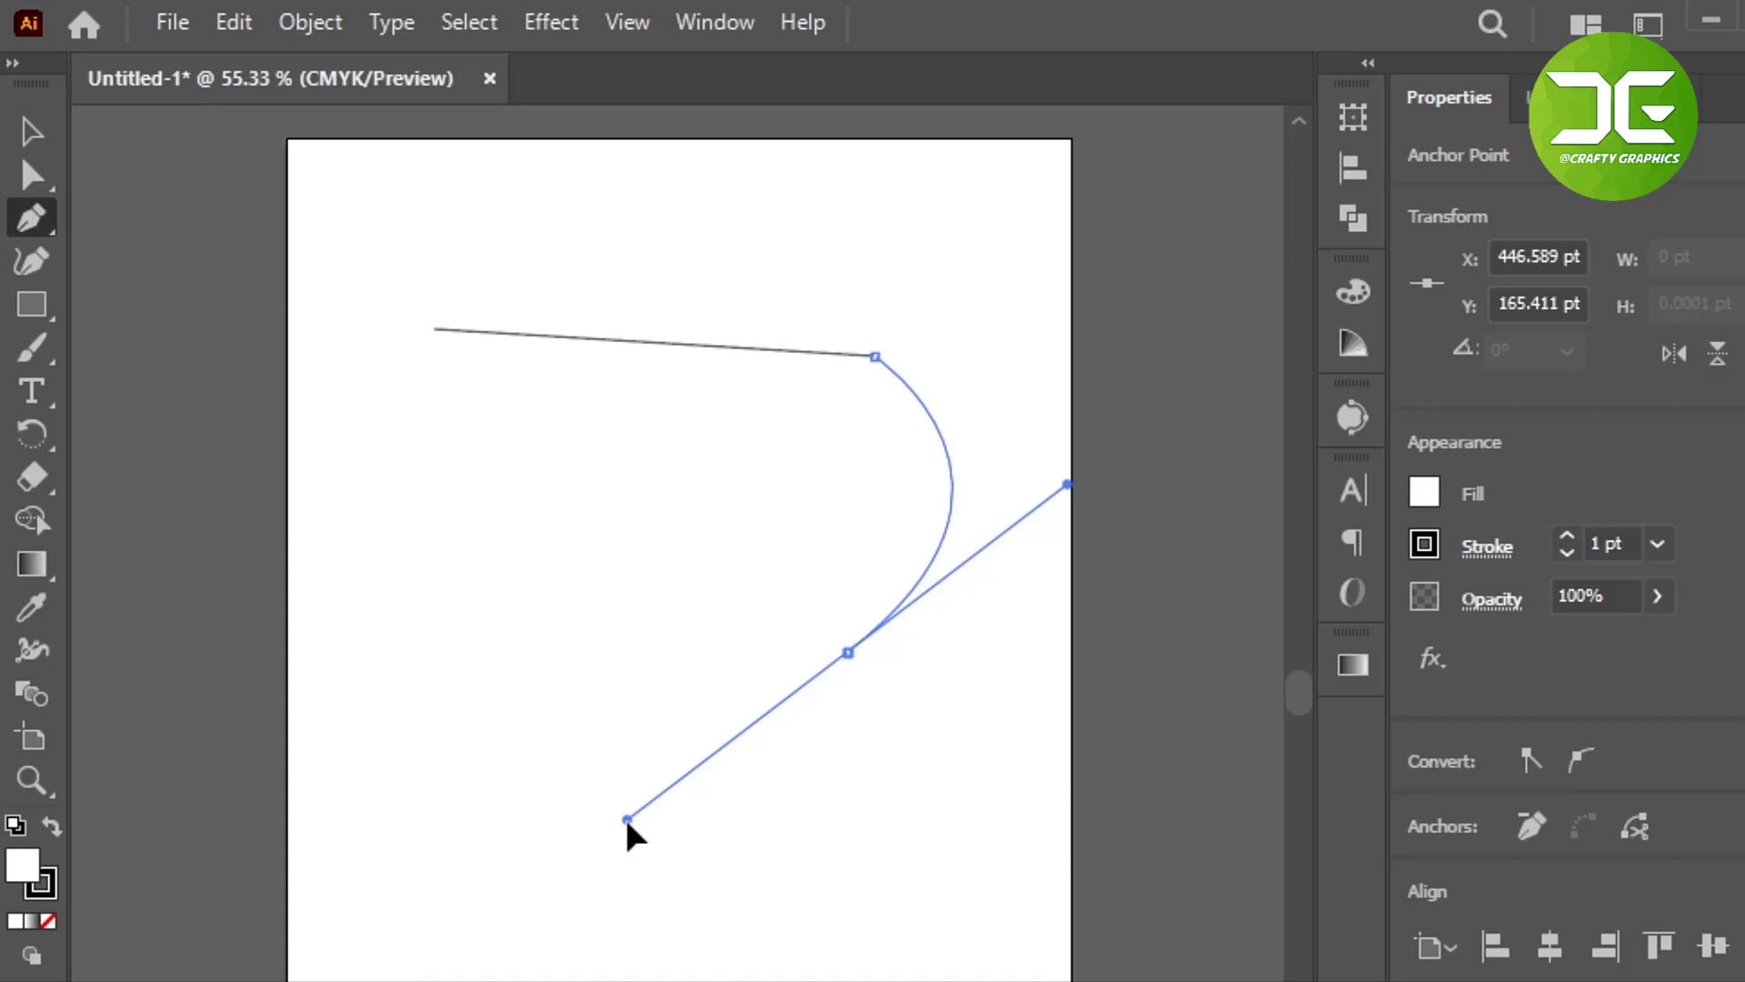
{"action": "left_click_drag", "start_coordinate": [628, 819], "coordinate": [627, 819]}
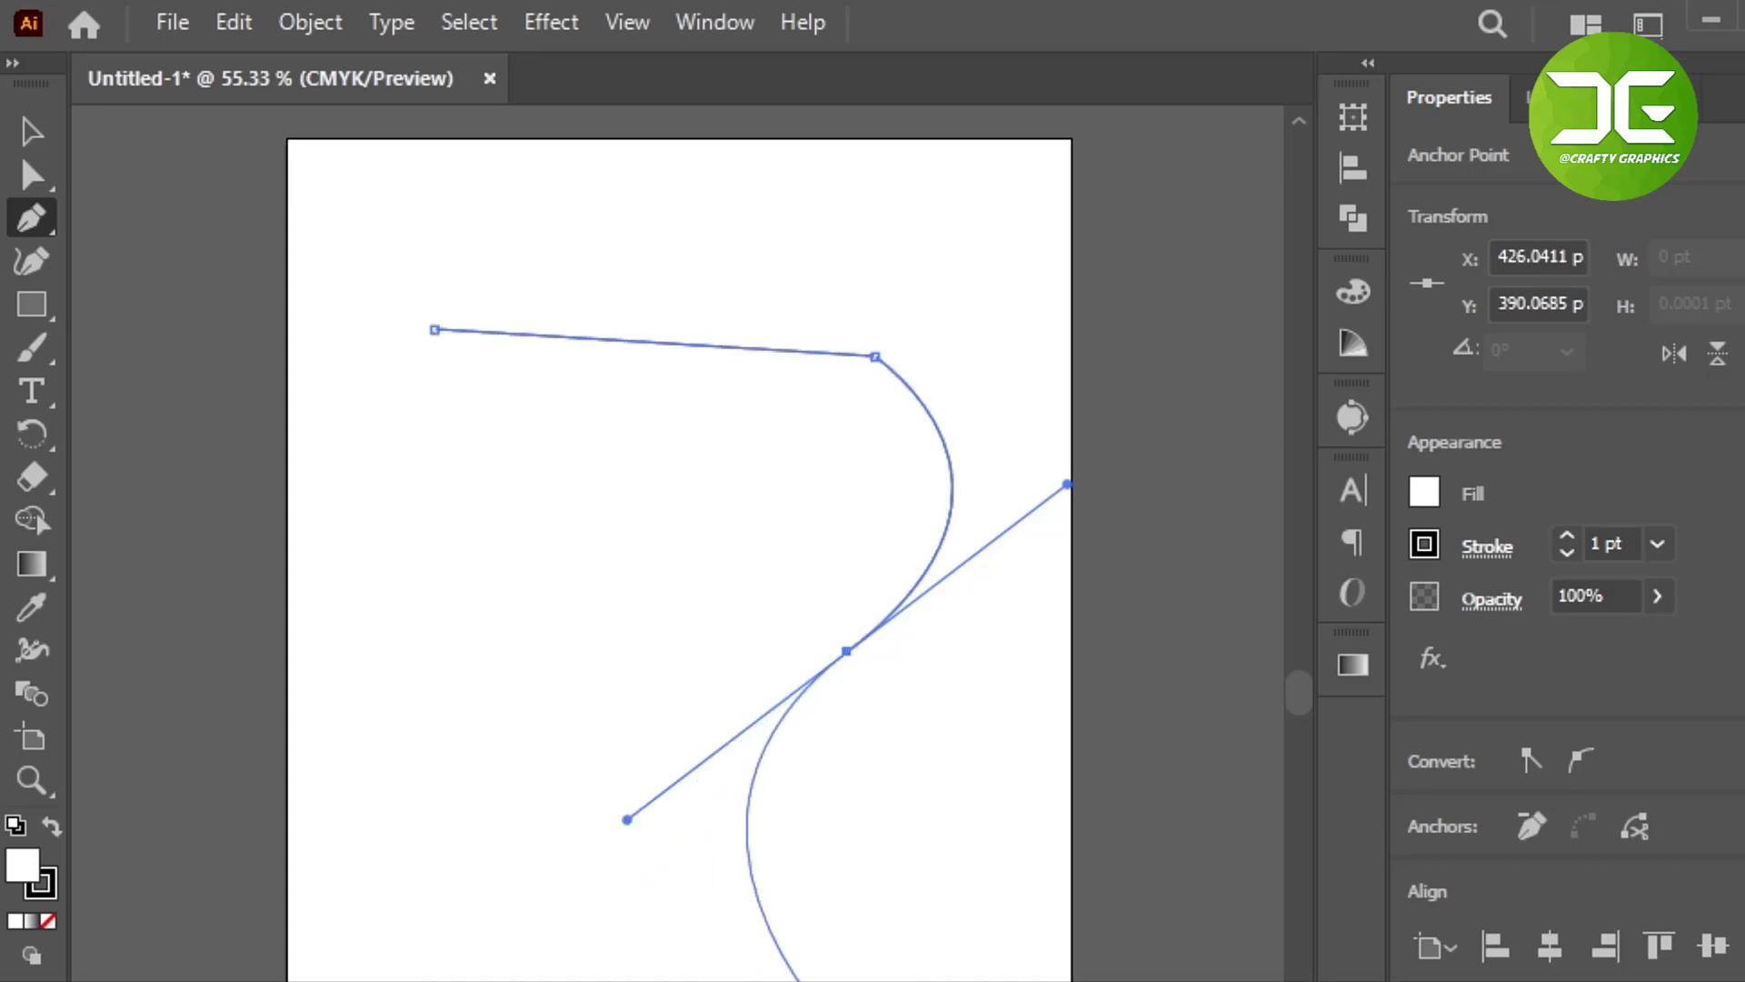
- Try continuing the path with another segment from the curve's smooth end anchor down the artboard, and undo it
{"action": "left_click", "coordinate": [838, 981]}
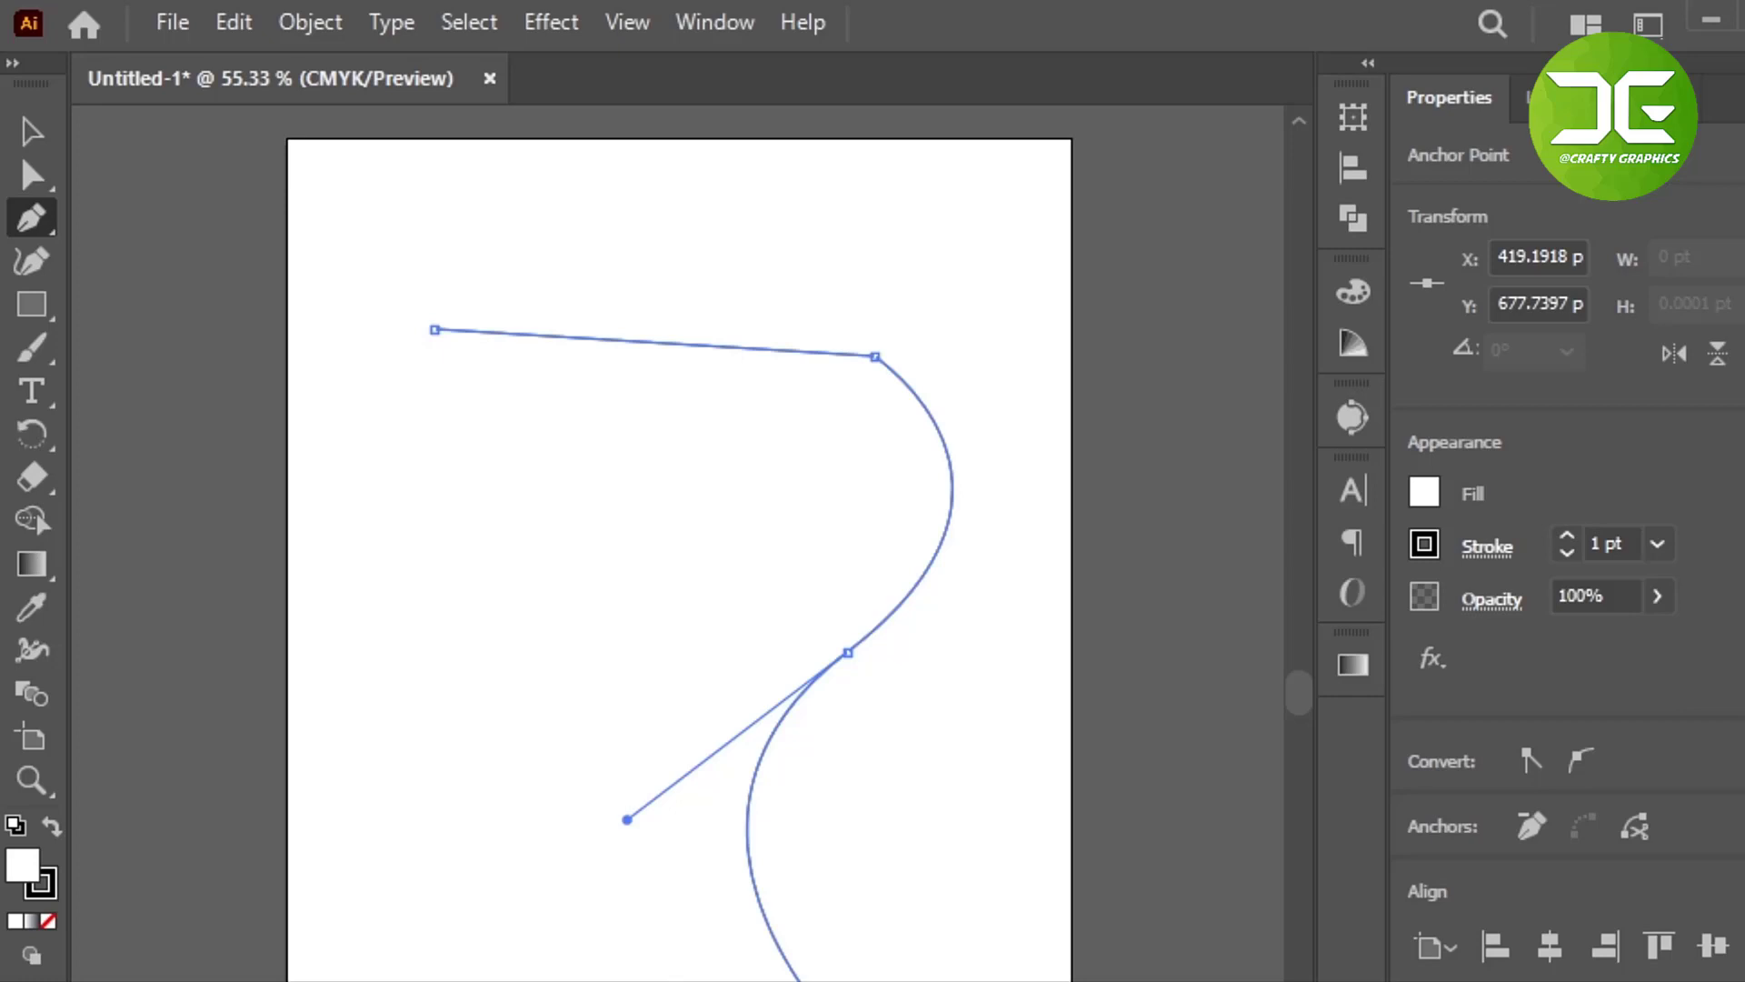
{"action": "key", "text": "ctrl+z"}
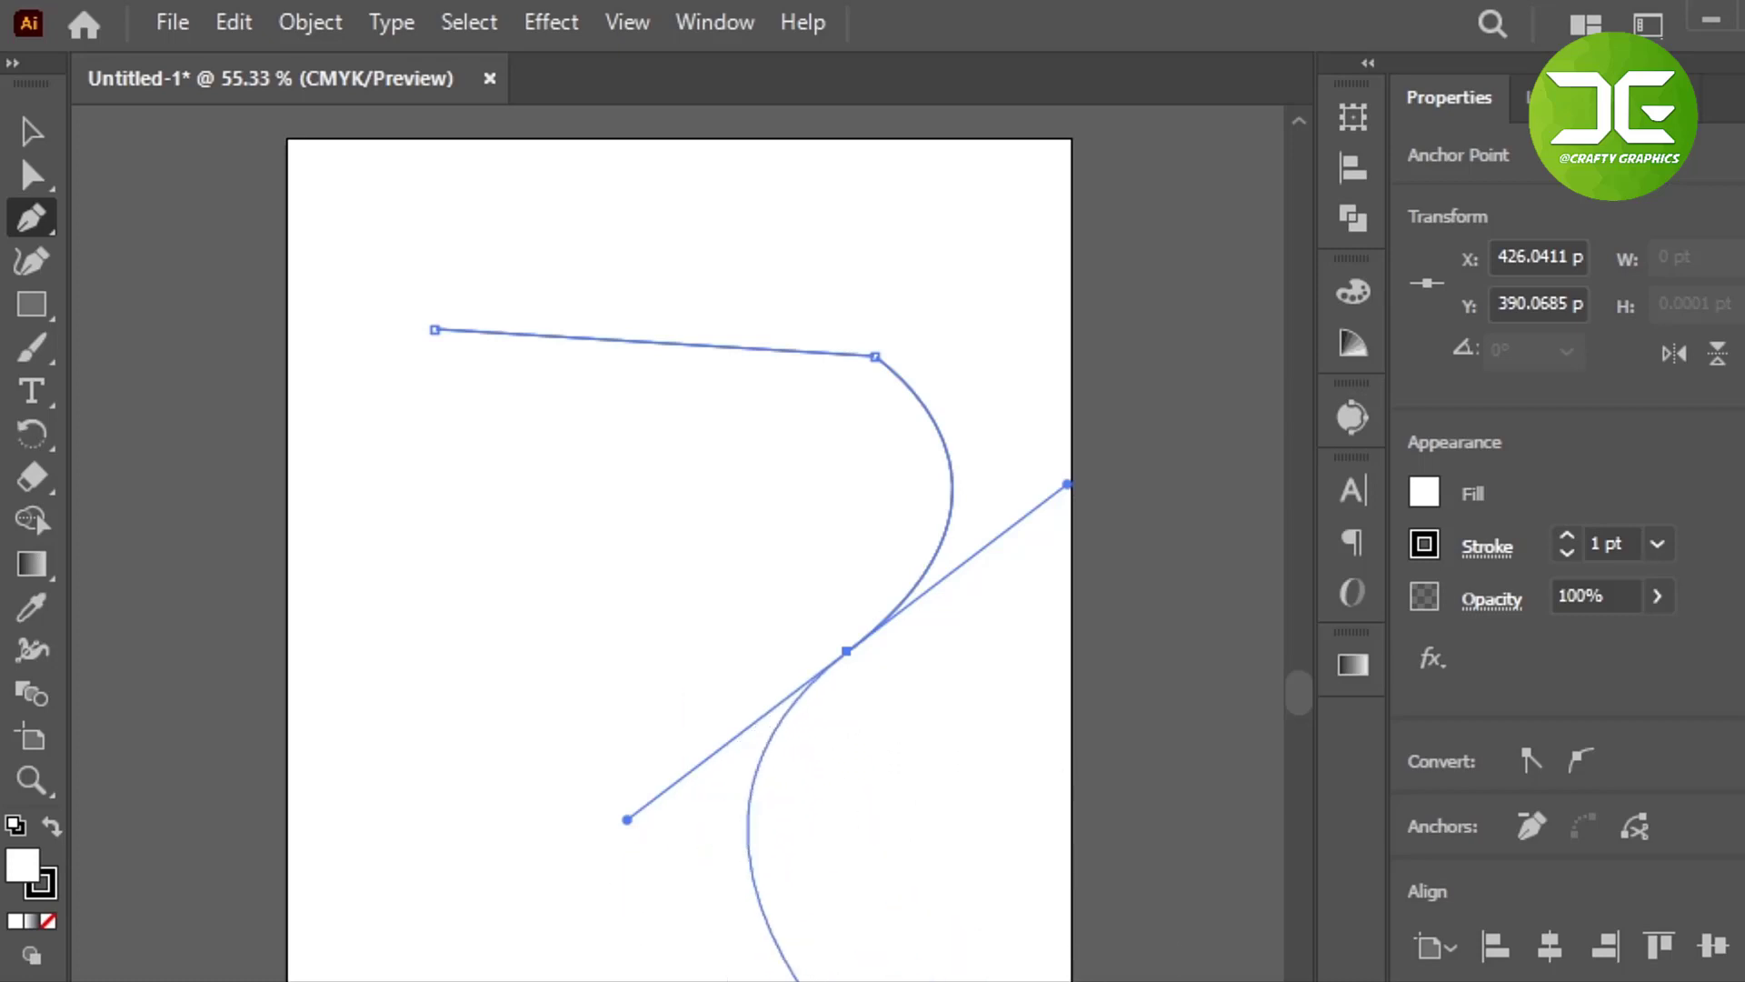
- Remove the curve anchor's outgoing handle, and close the path with straight bottom and left edges back to the starting anchor
{"action": "left_click", "coordinate": [848, 653]}
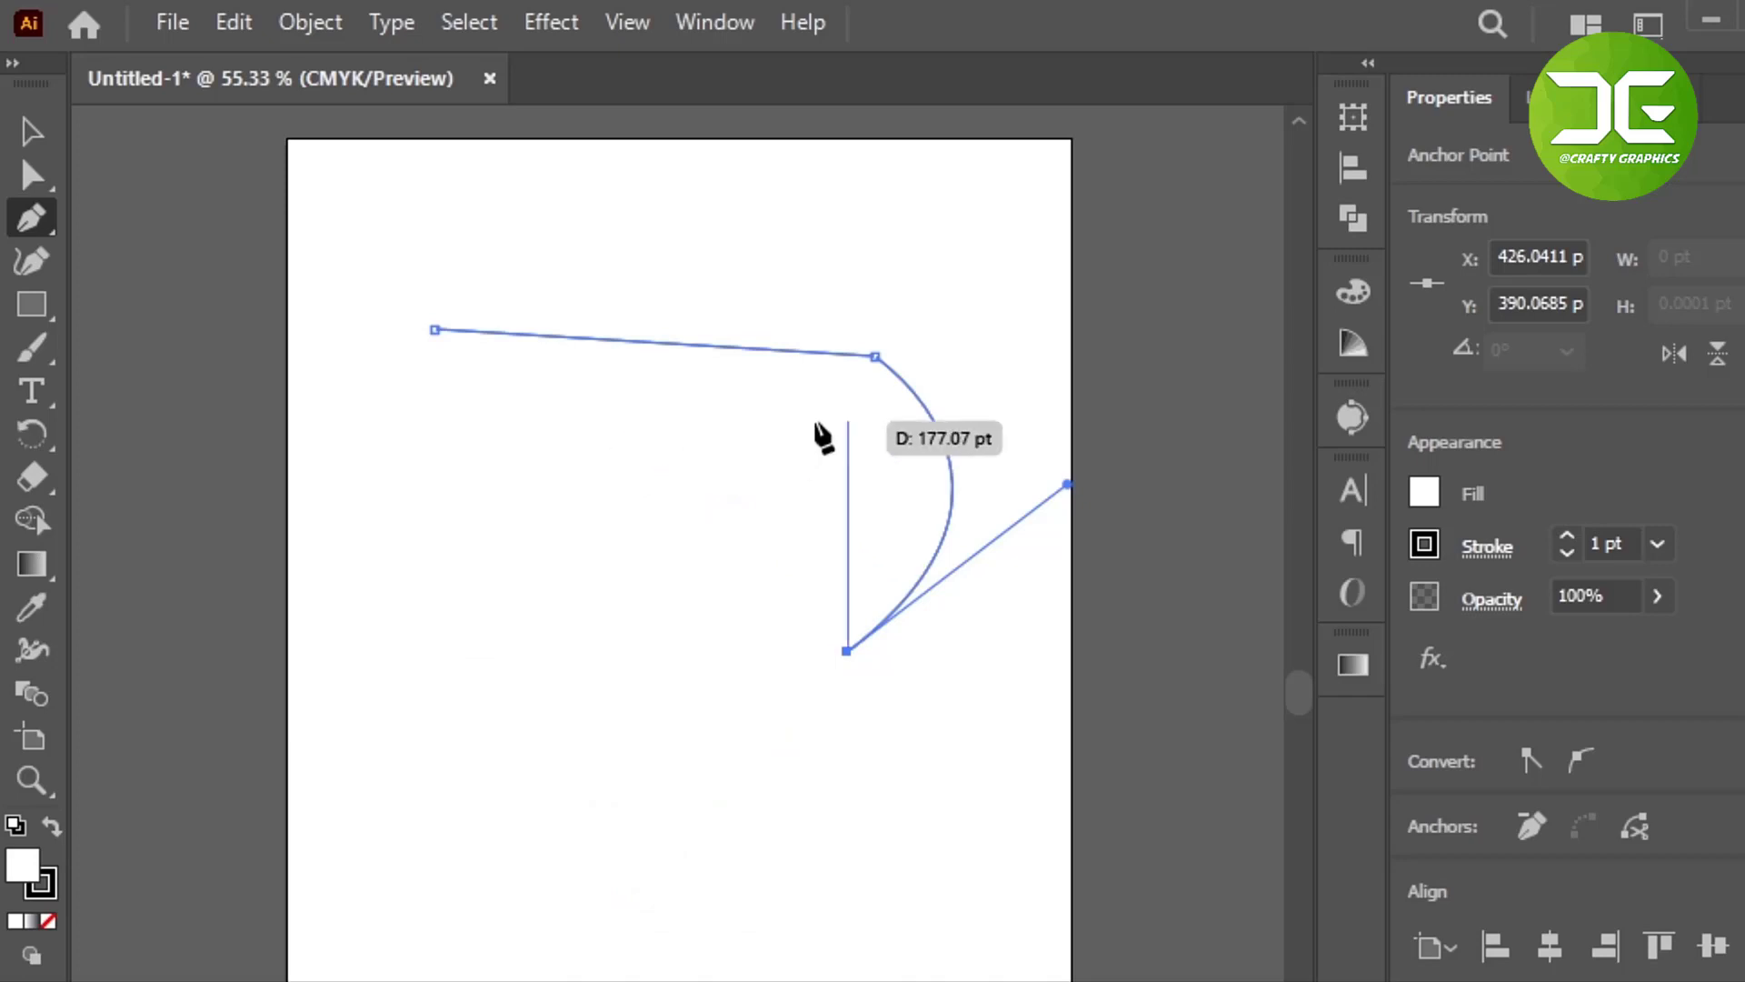
{"action": "left_click", "coordinate": [417, 641]}
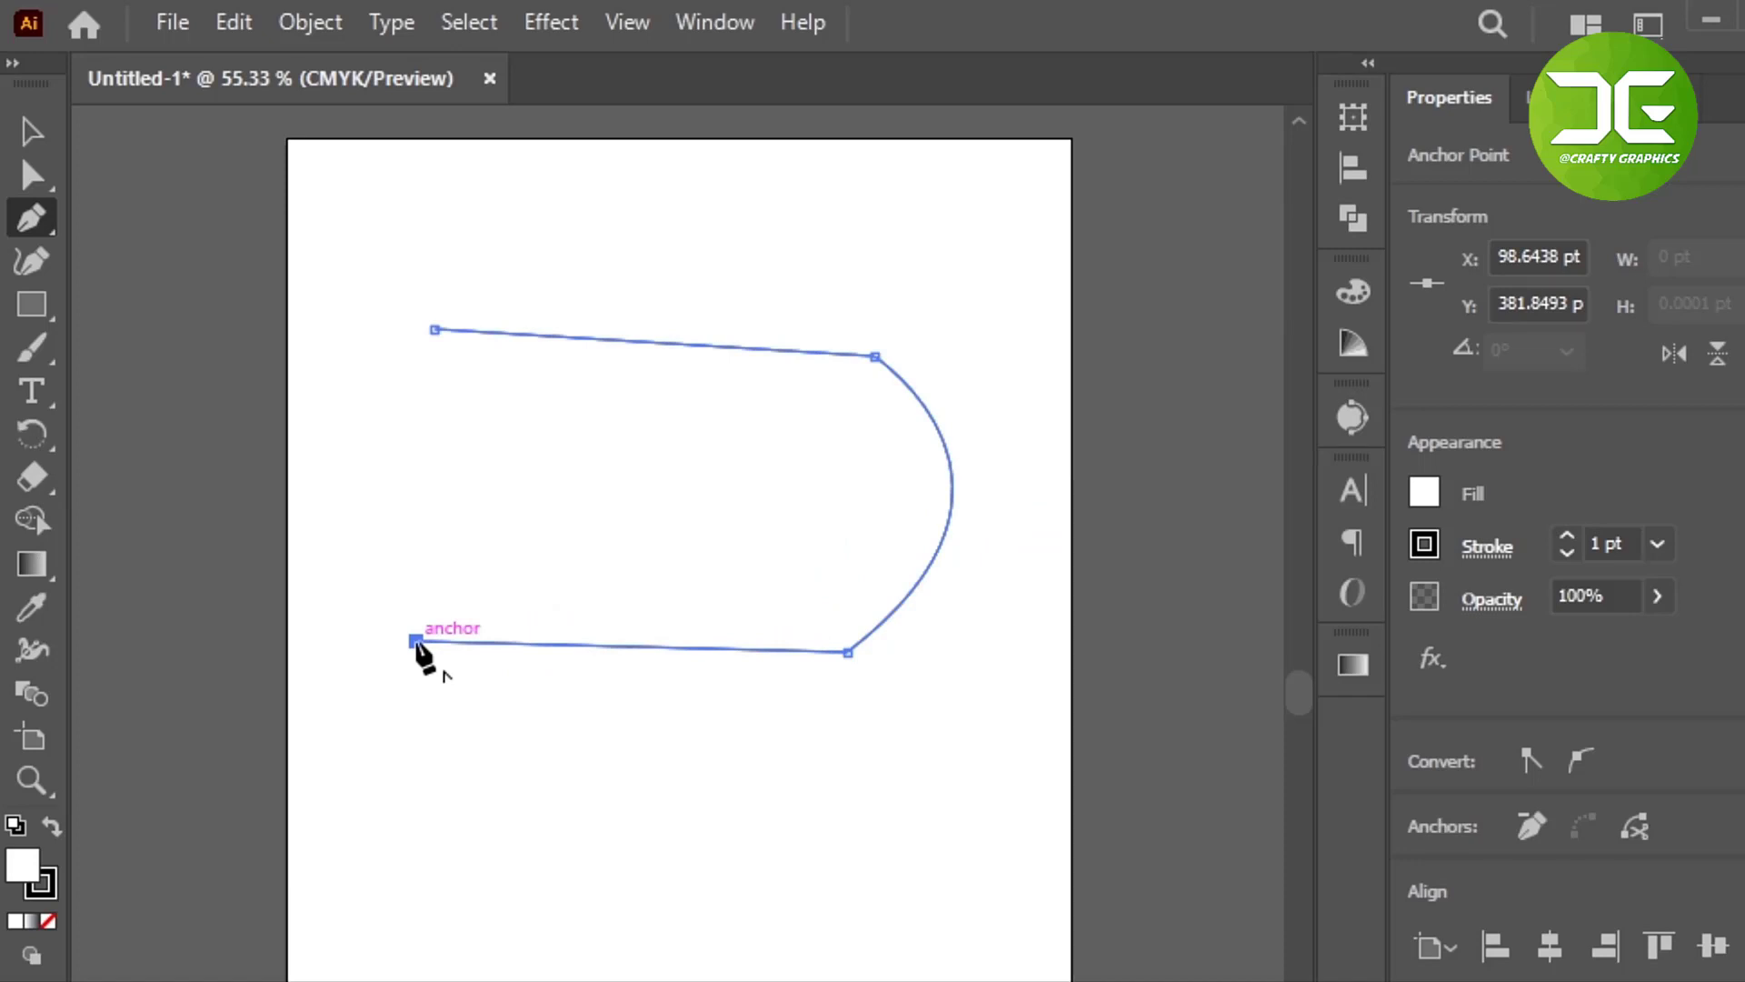
{"action": "left_click", "coordinate": [436, 331]}
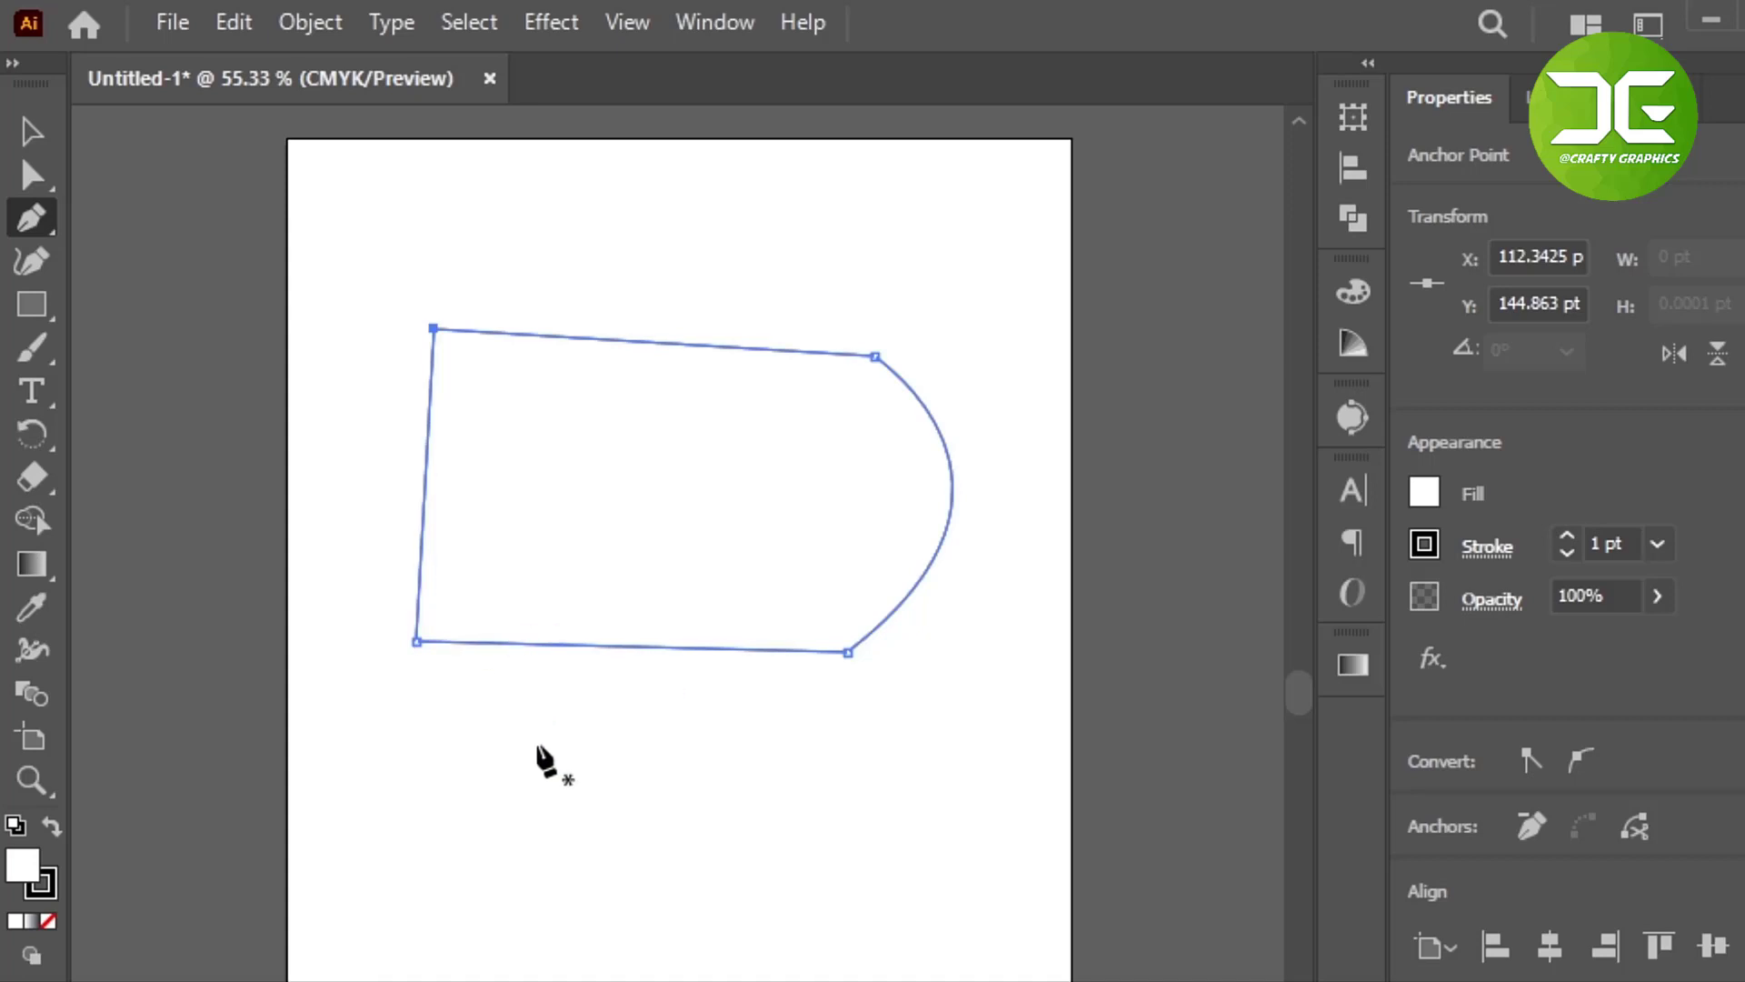
- Add an anchor point on the closed shape's bottom edge, and delete that point again
{"action": "left_click", "coordinate": [560, 644]}
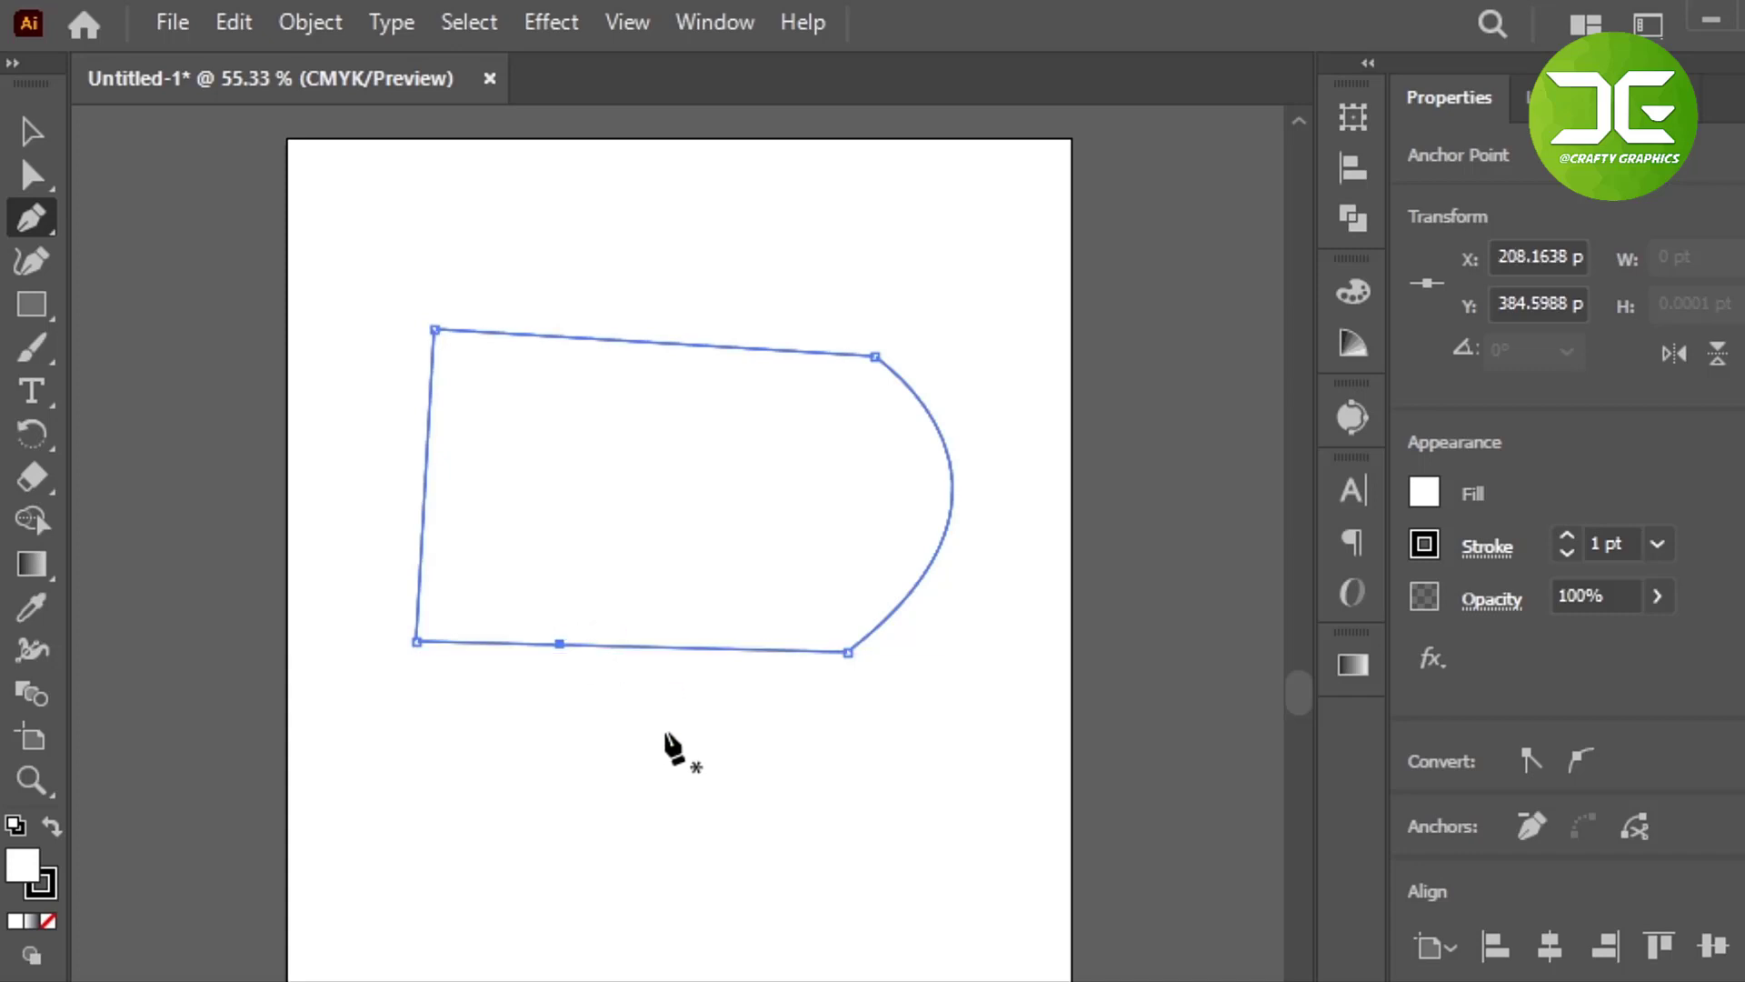
{"action": "left_click", "coordinate": [558, 644]}
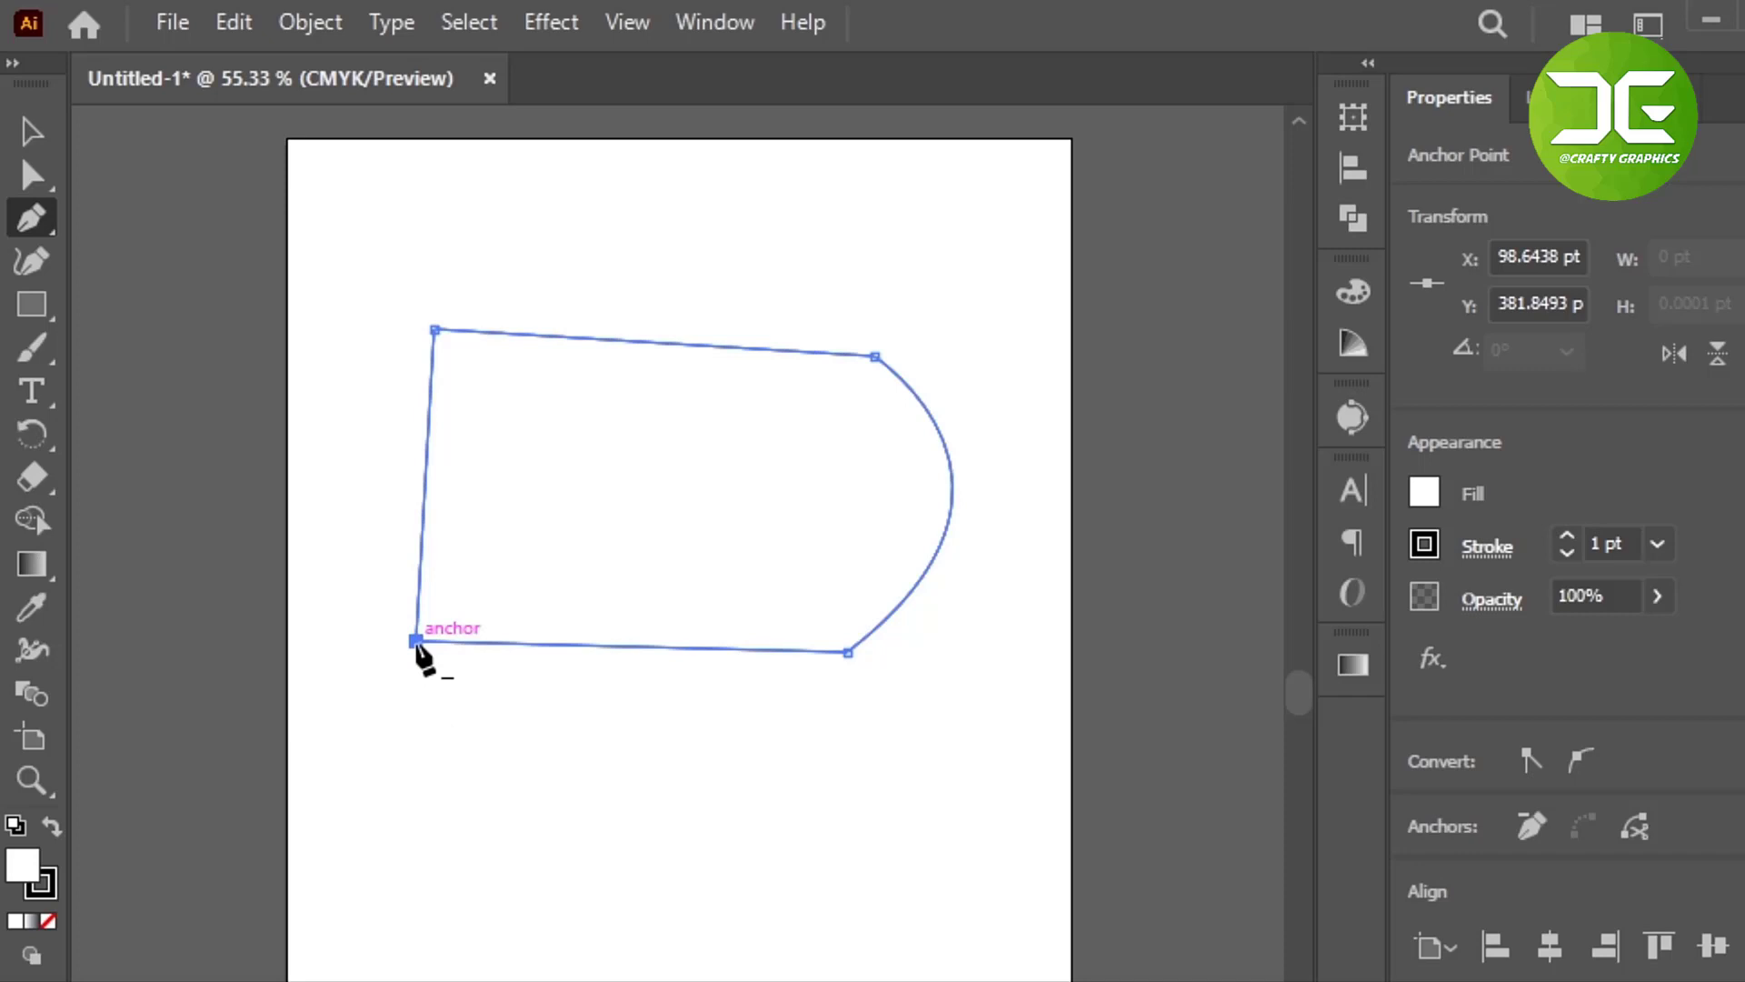
- Delete the shape's lower-left corner anchor, and undo the deletion
{"action": "left_click", "coordinate": [416, 642]}
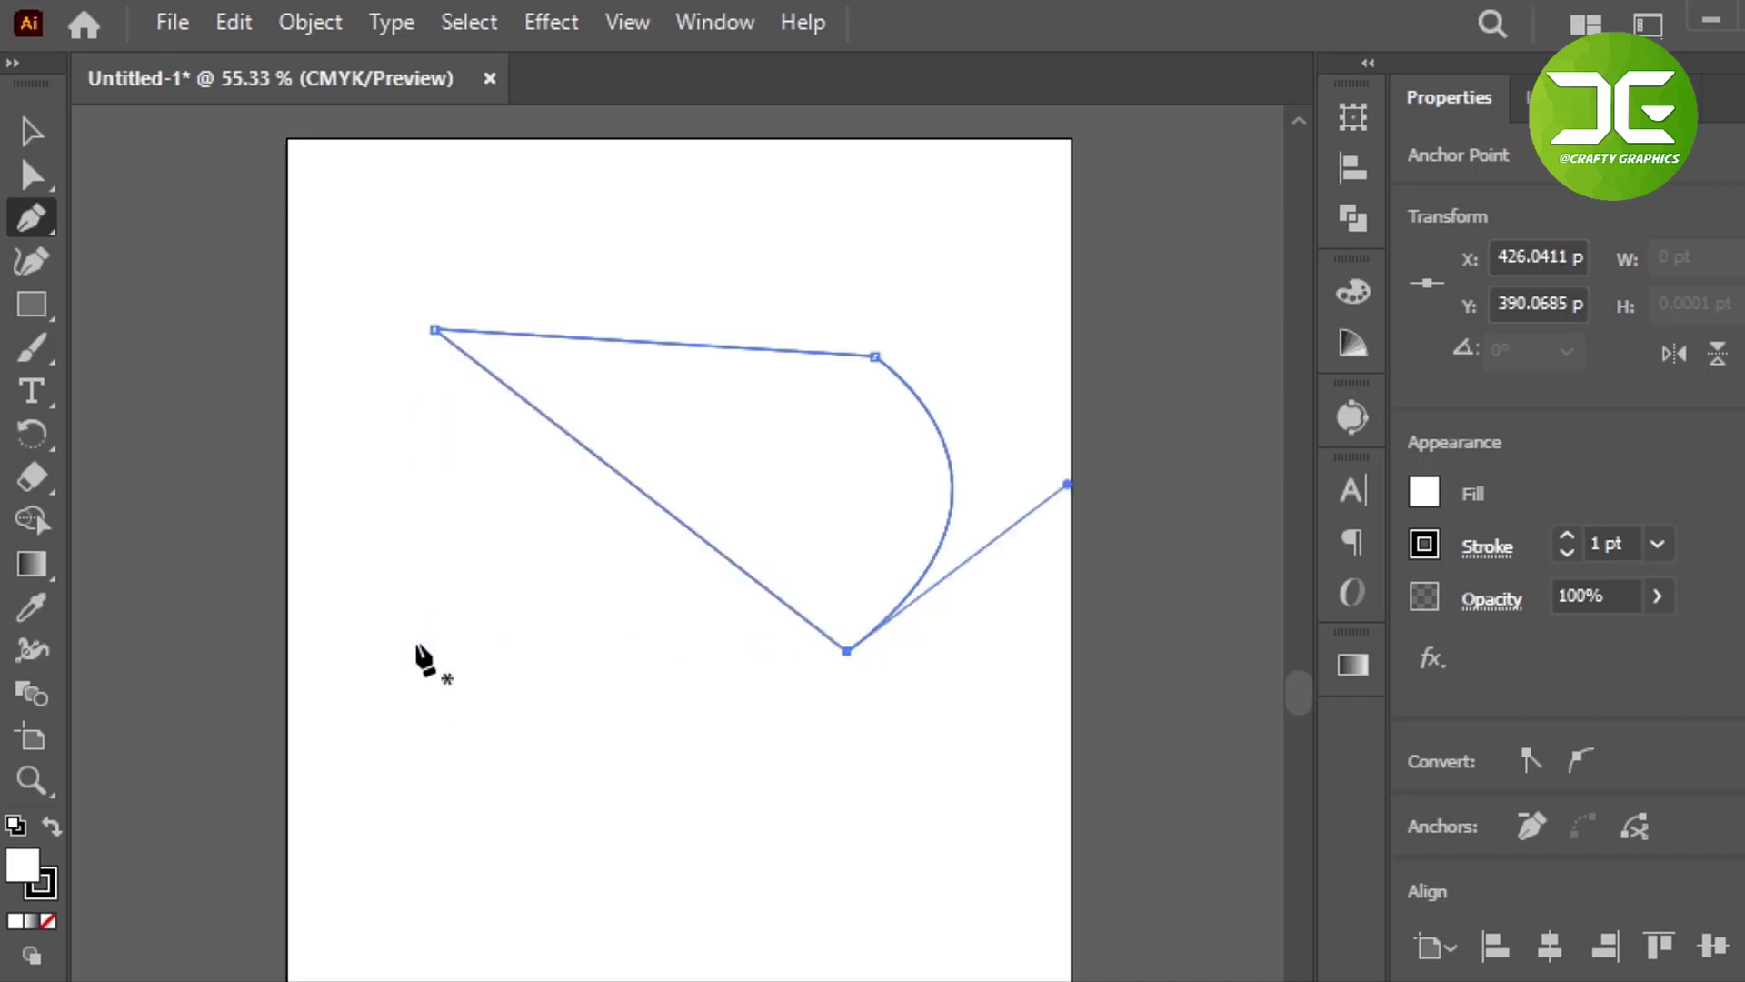
{"action": "key", "text": "ctrl+z"}
{"action": "key", "text": "ctrl+z"}
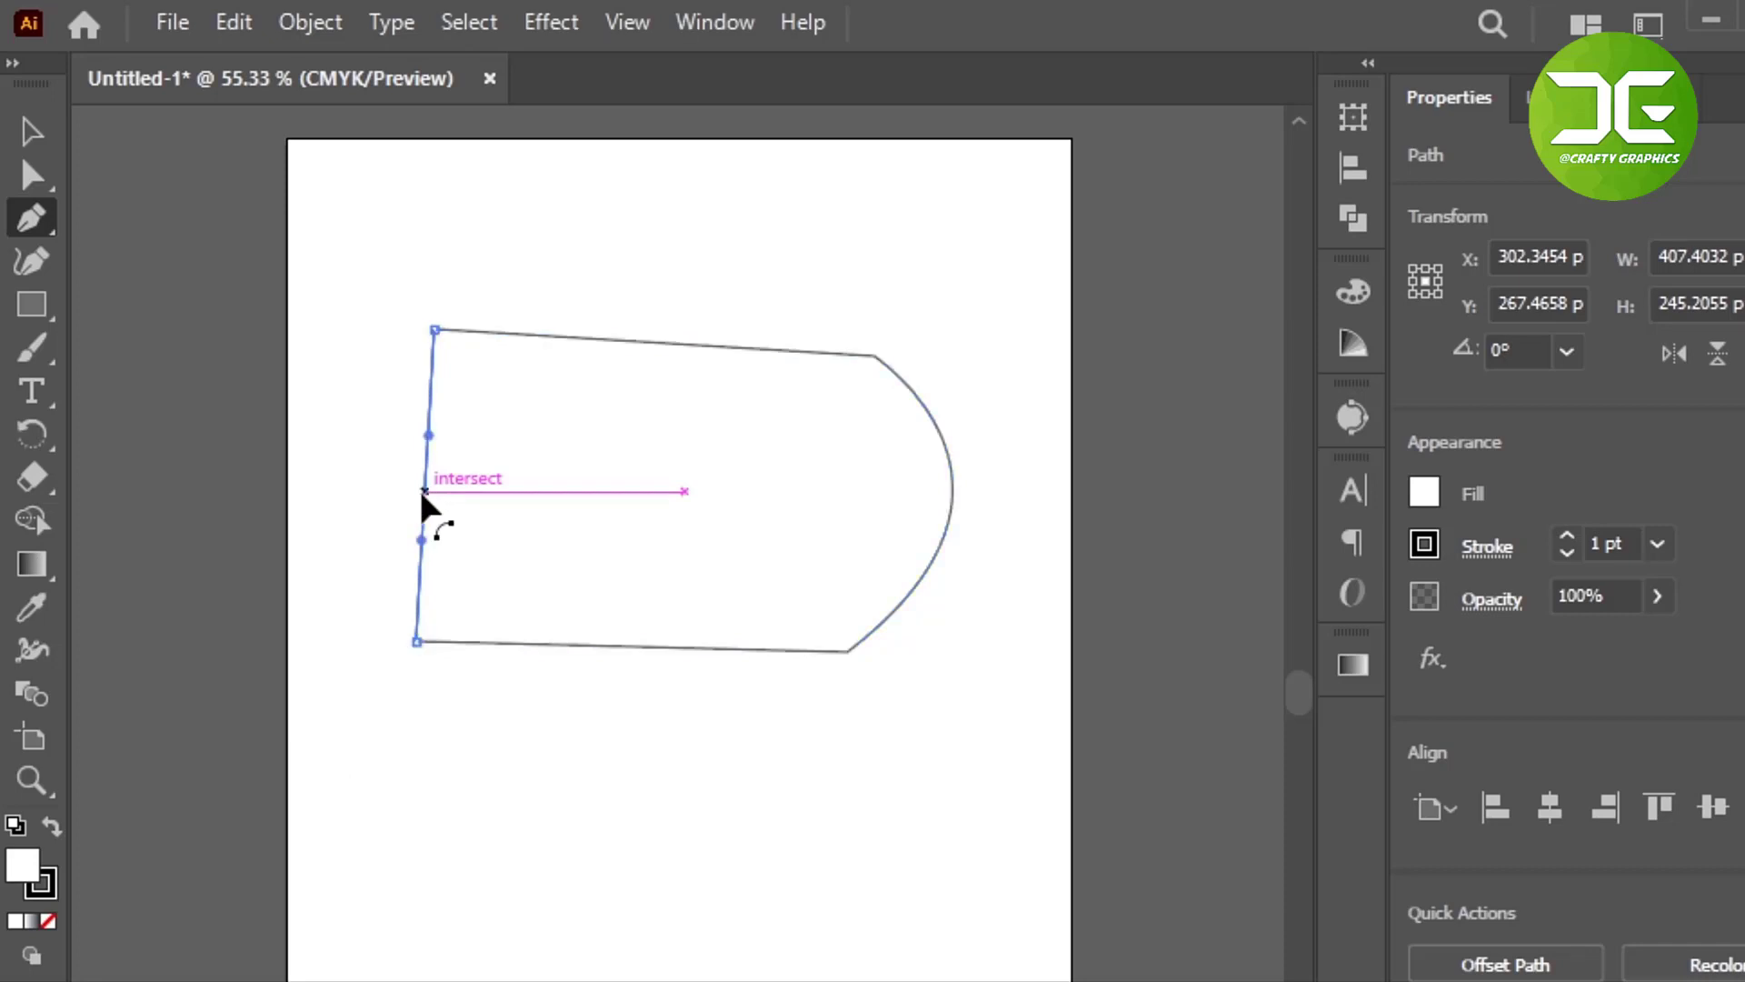
- Bend the shape's straight left edge outward into a curve with the Pen tool, and undo it
{"action": "left_click_drag", "start_coordinate": [424, 494], "coordinate": [354, 505]}
{"action": "key", "text": "ctrl+z"}
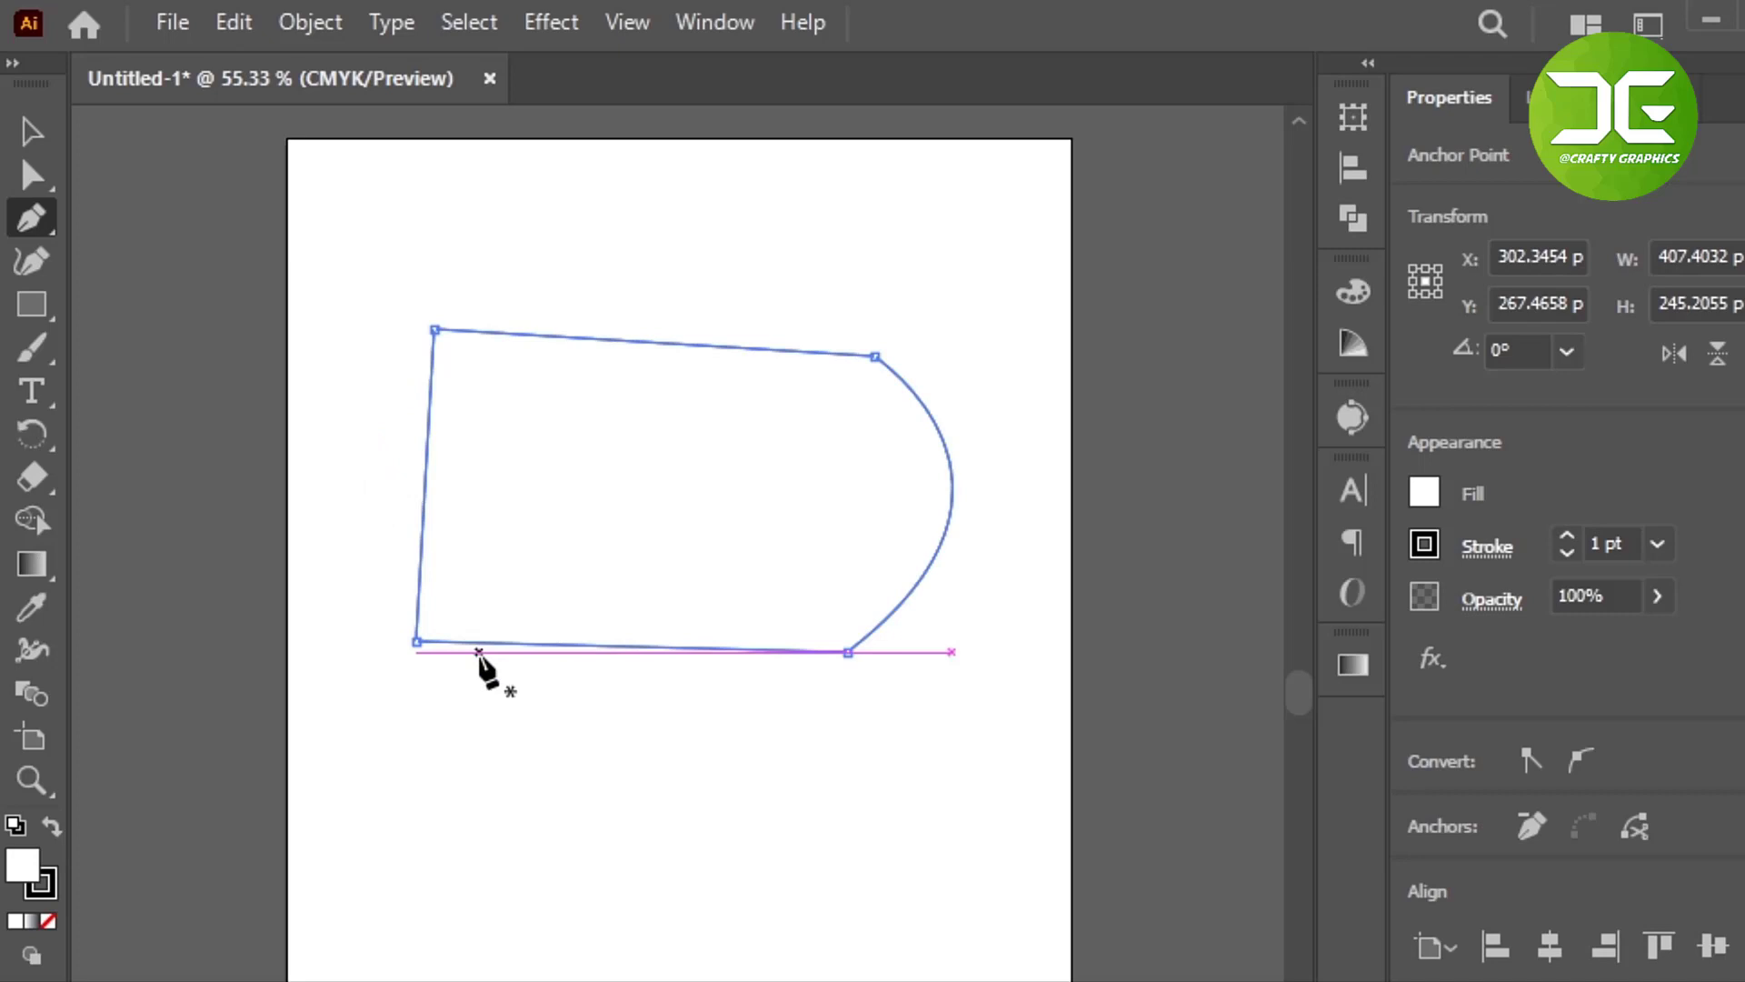
- Bend the shape's straight bottom edge downward into a curve with the Pen tool
{"action": "key", "text": "alt"}
{"action": "left_click_drag", "start_coordinate": [626, 653], "coordinate": [626, 721]}
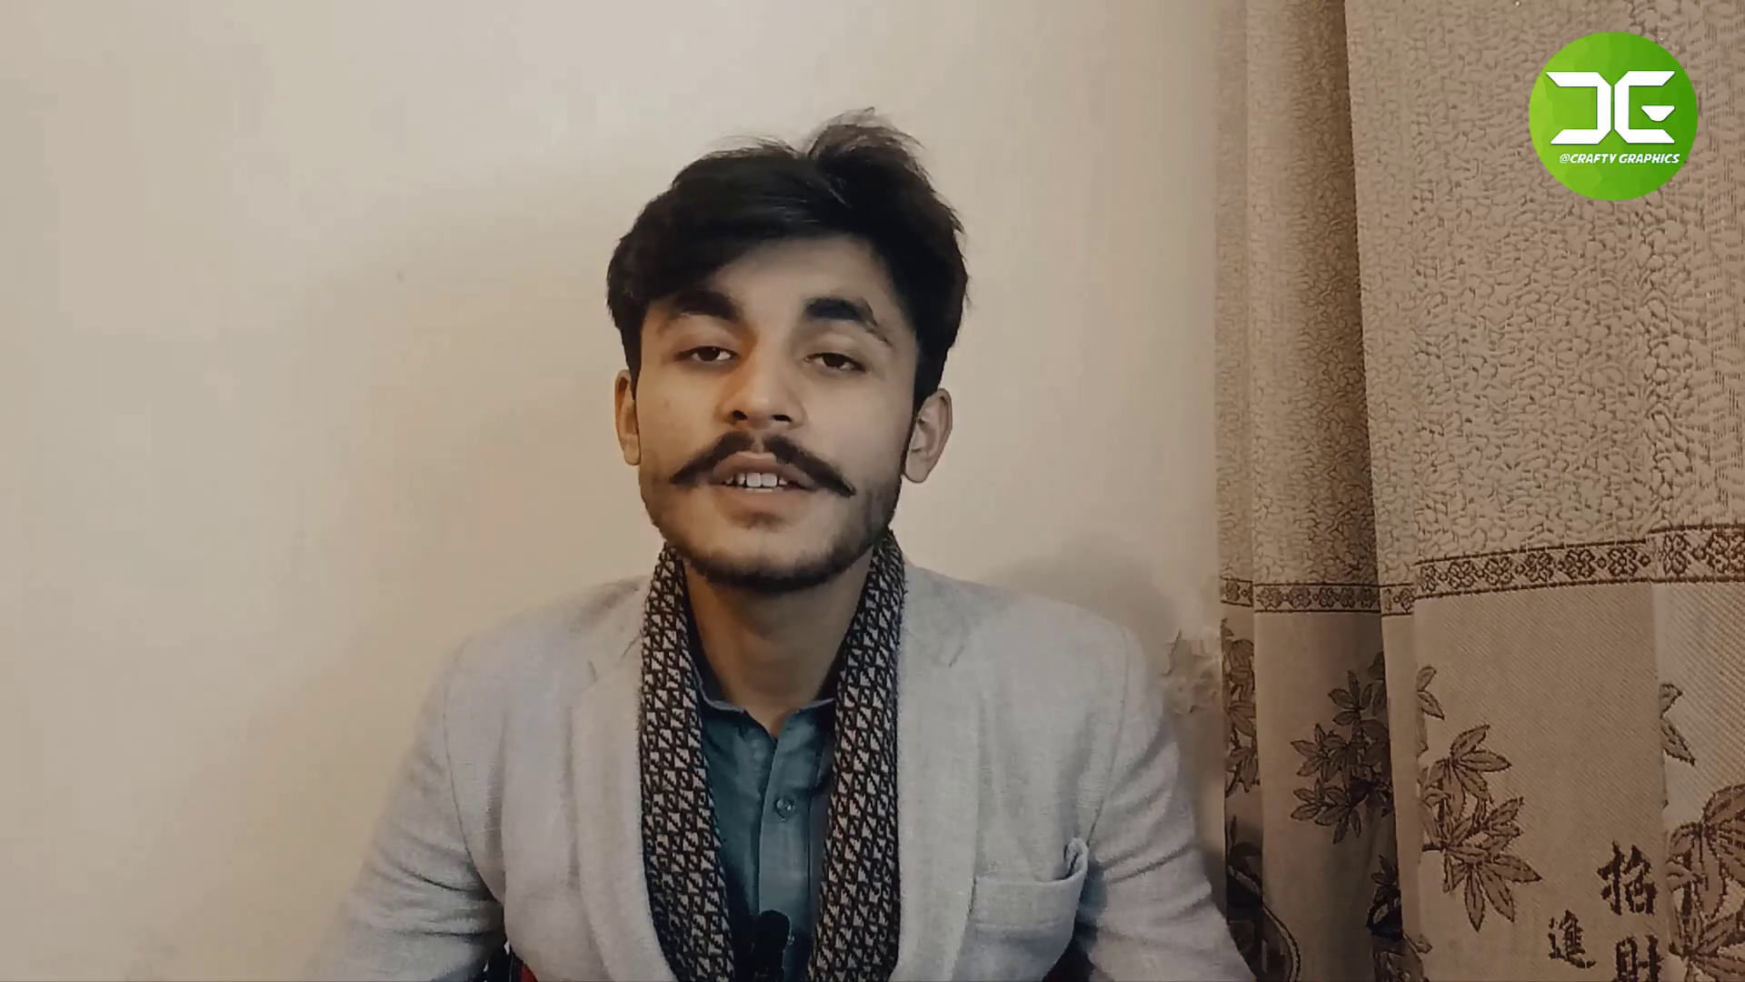